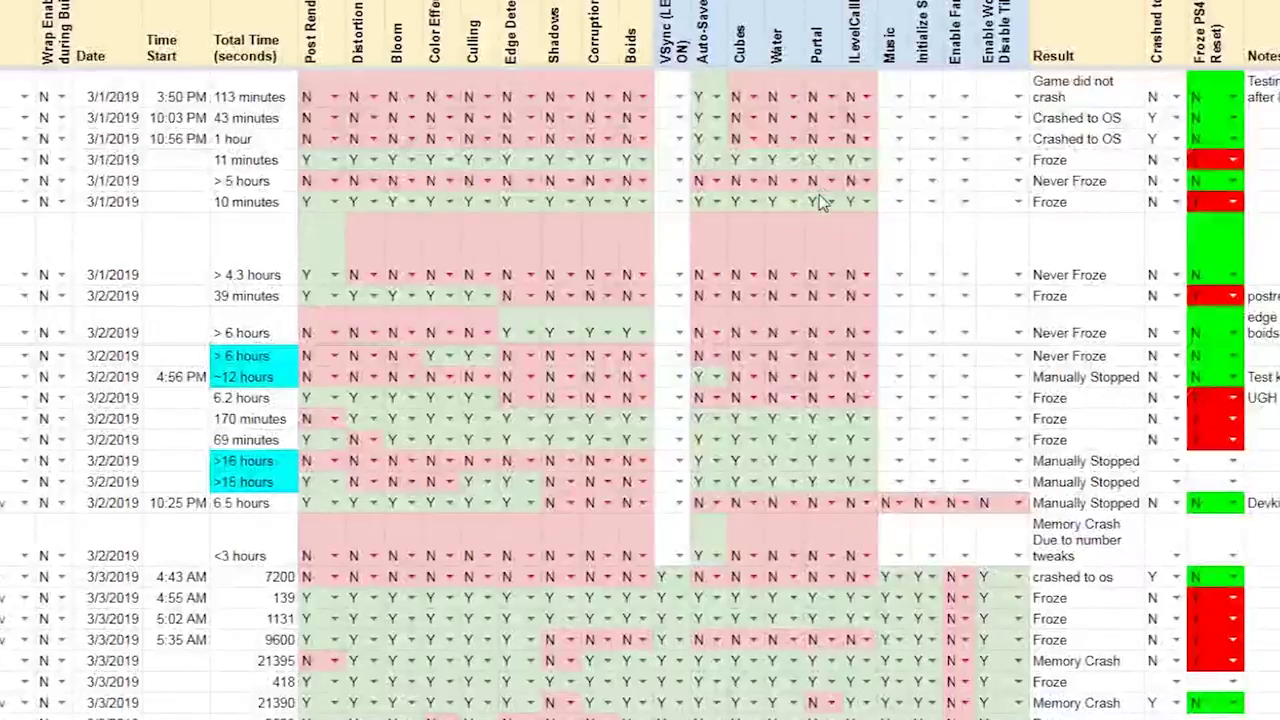
# Review the test log's feature toggles, run times, results and crash or freeze entries from 3/1/2019 through 3/4/2019
pyautogui.scroll(-12, 981, 224)
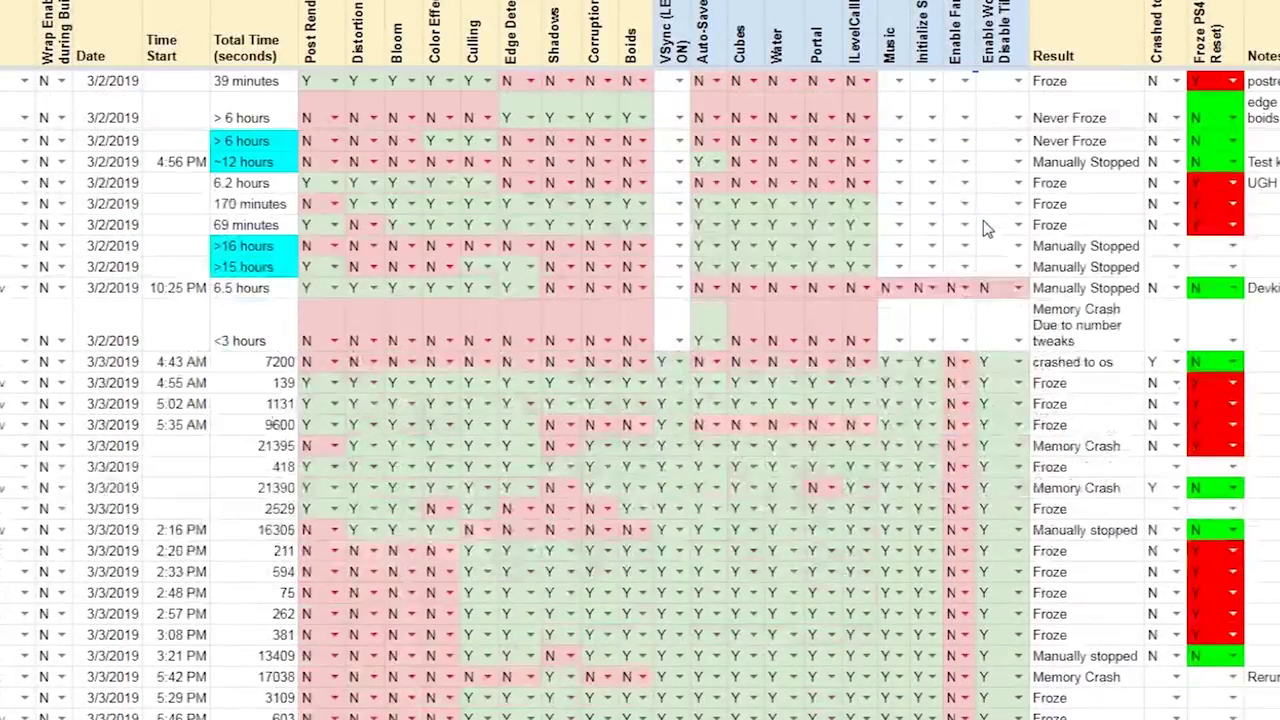
pyautogui.scroll(-15, 982, 228)
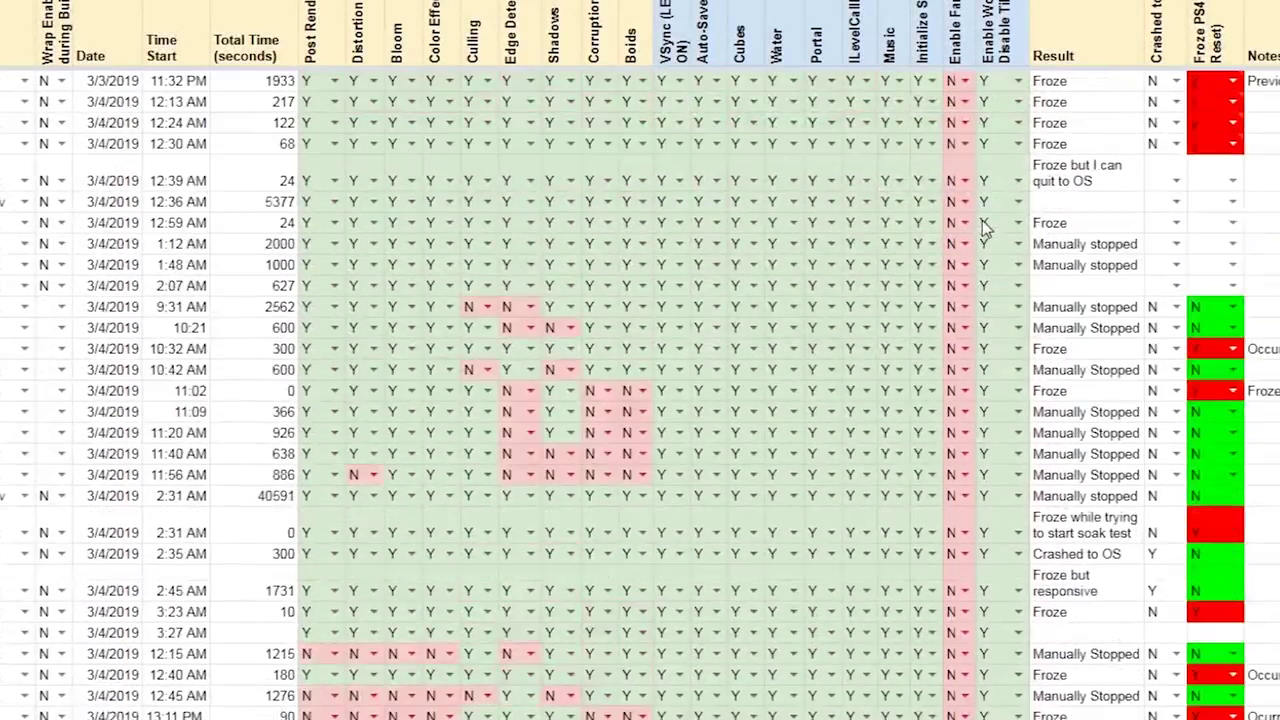
pyautogui.scroll(-5, 981, 228)
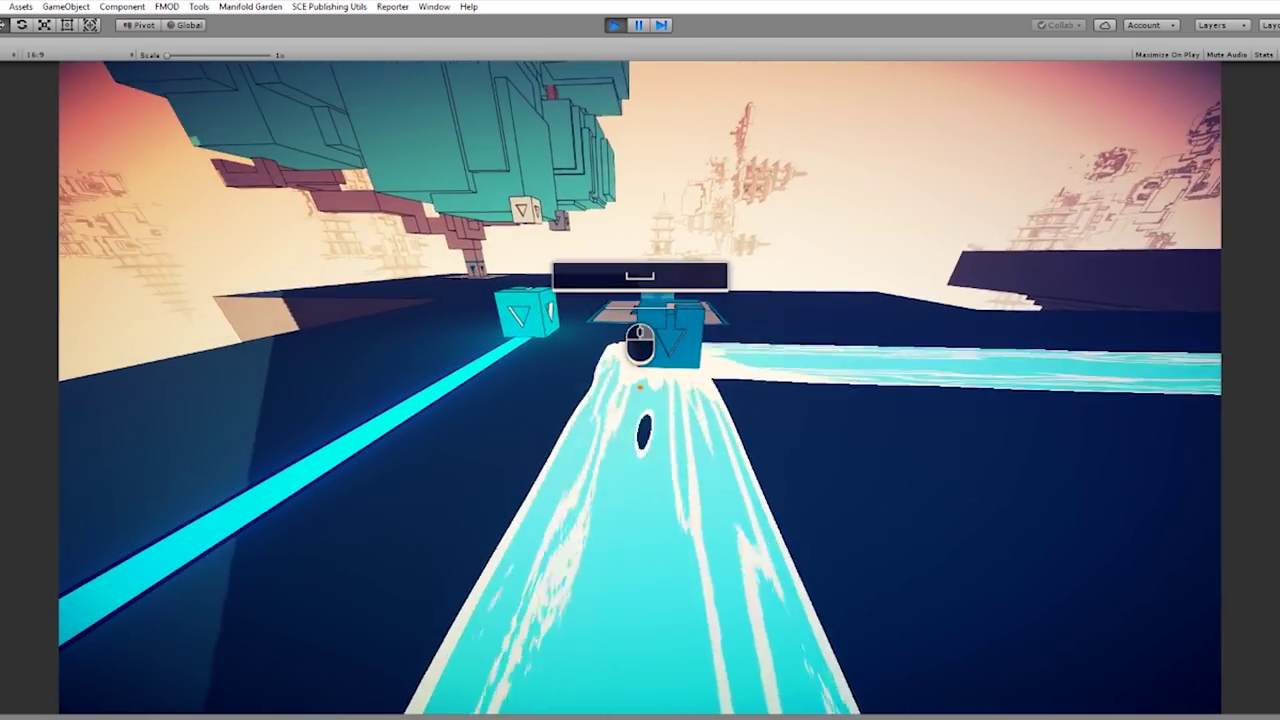
# Walk over to the cube in the water stream, save the game, and load the save from slot 1
pyautogui.press('w')
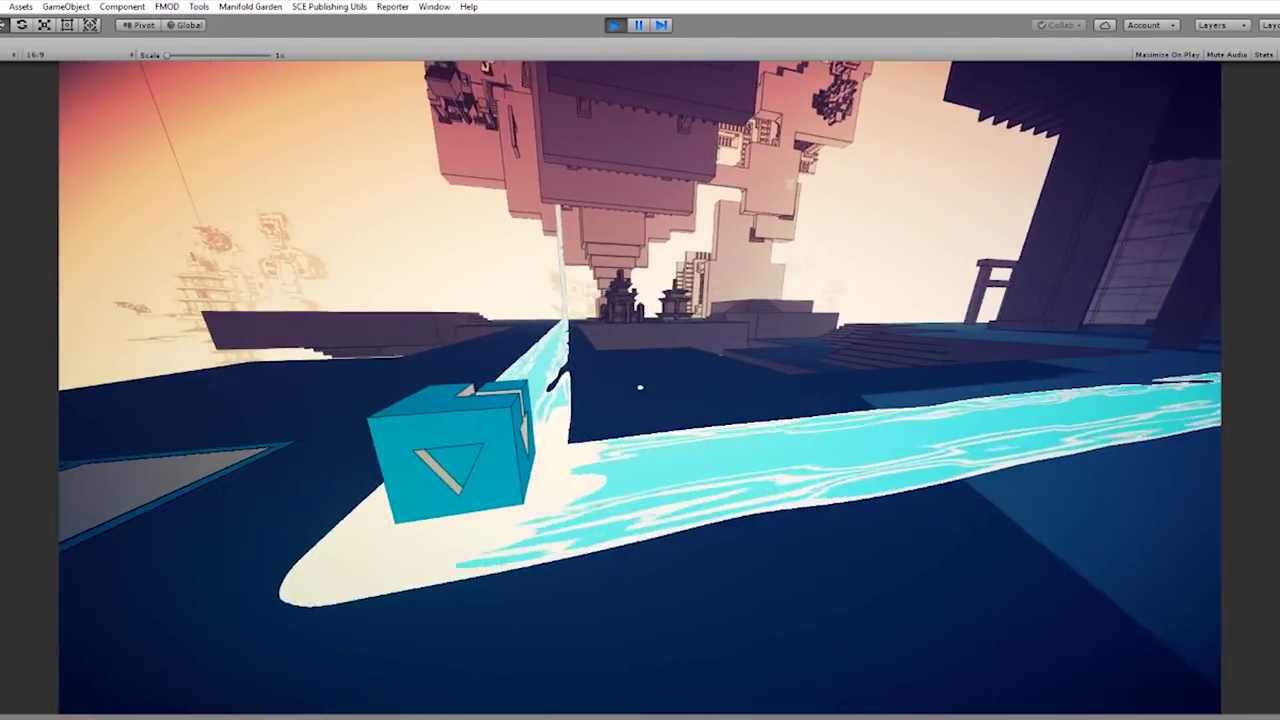
pyautogui.press('Escape')
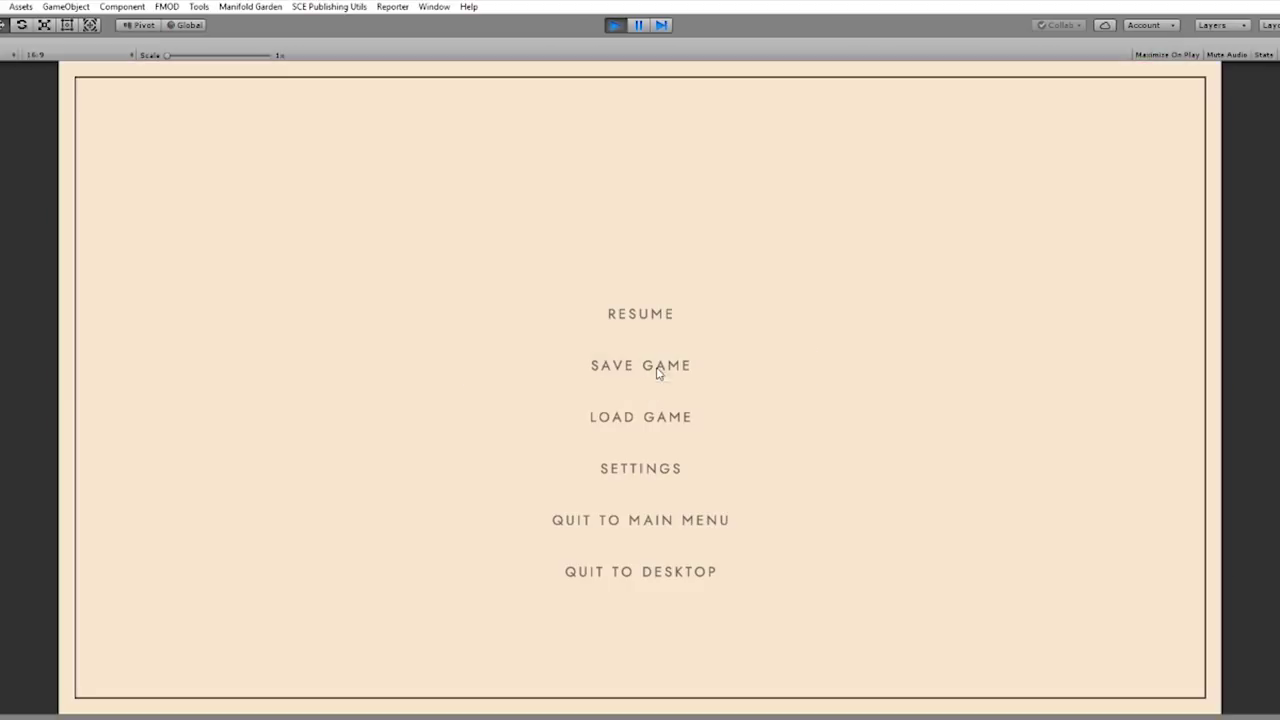
pyautogui.click(657, 368)
pyautogui.click(657, 532)
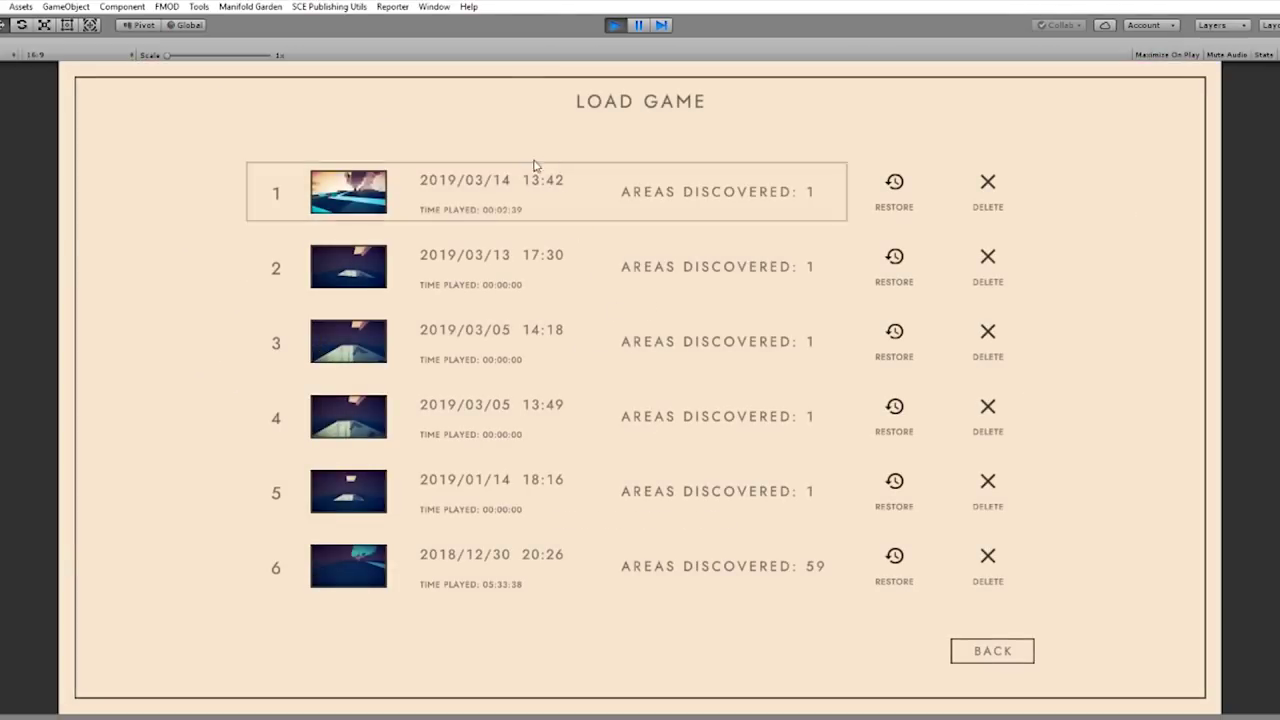
pyautogui.click(534, 168)
pyautogui.click(568, 538)
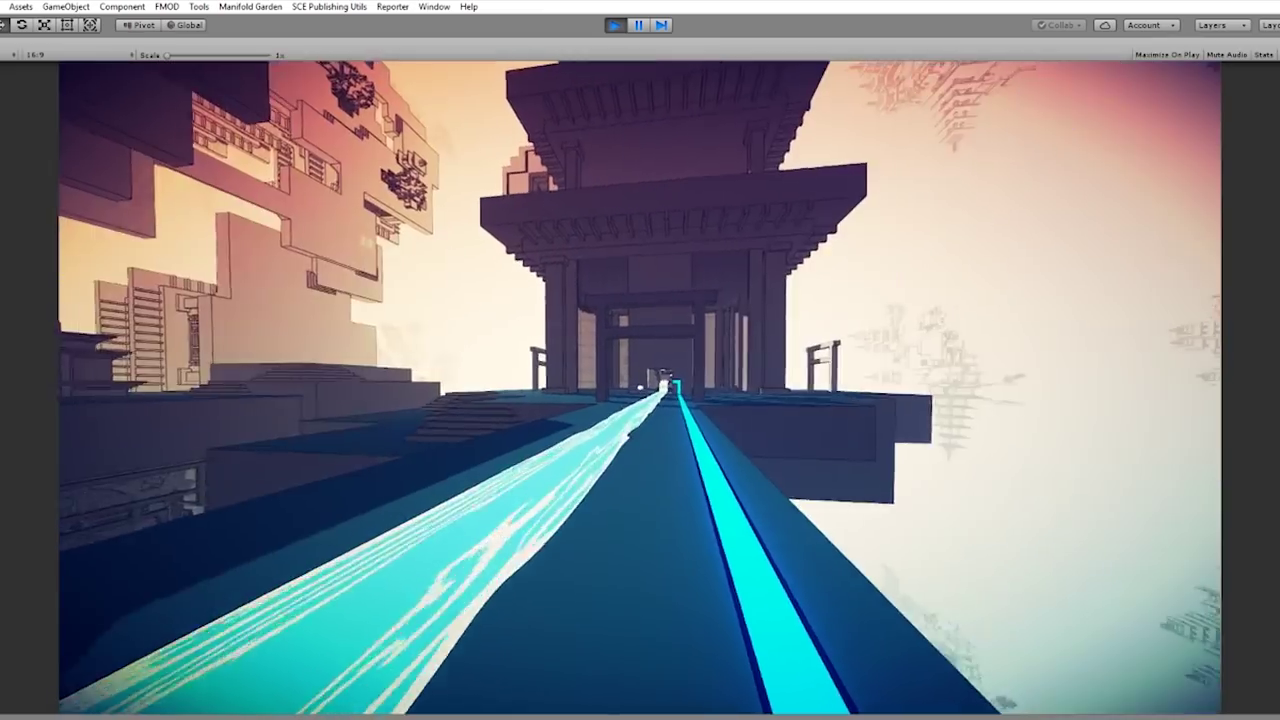
# Walk up to the blue cube blocking the water stream and move around it to view its placement
pyautogui.press('w')
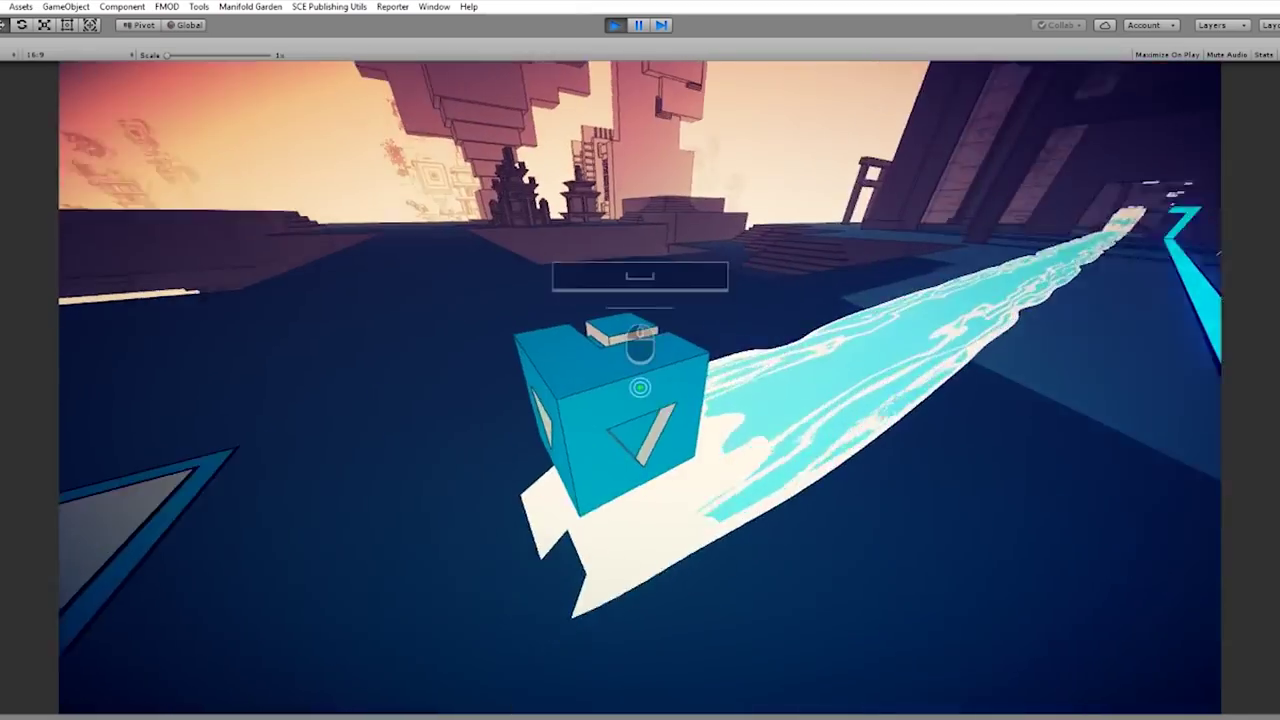
pyautogui.press('s')
pyautogui.press('d')
pyautogui.press('d')
pyautogui.press('a')
pyautogui.press('s')
pyautogui.press('d')
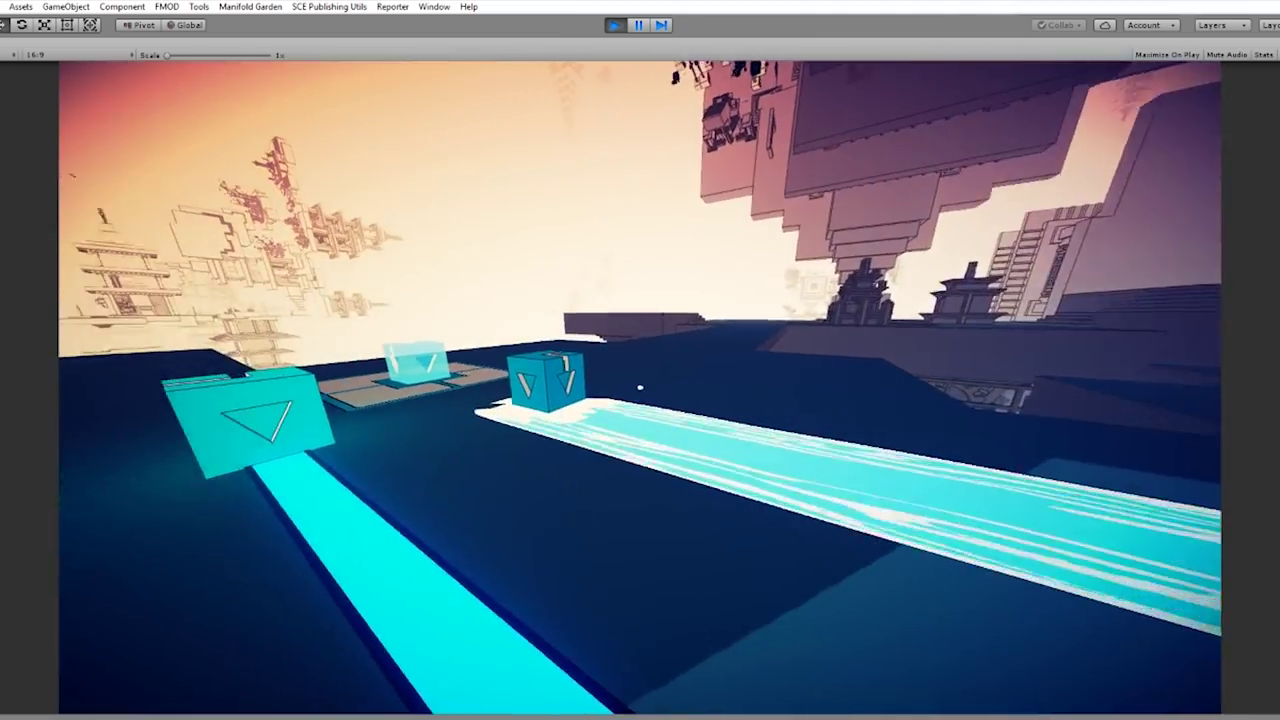
# Pause the game, turn off the Game view's Maximize option, and show the level in the Scene view
pyautogui.press('Escape')
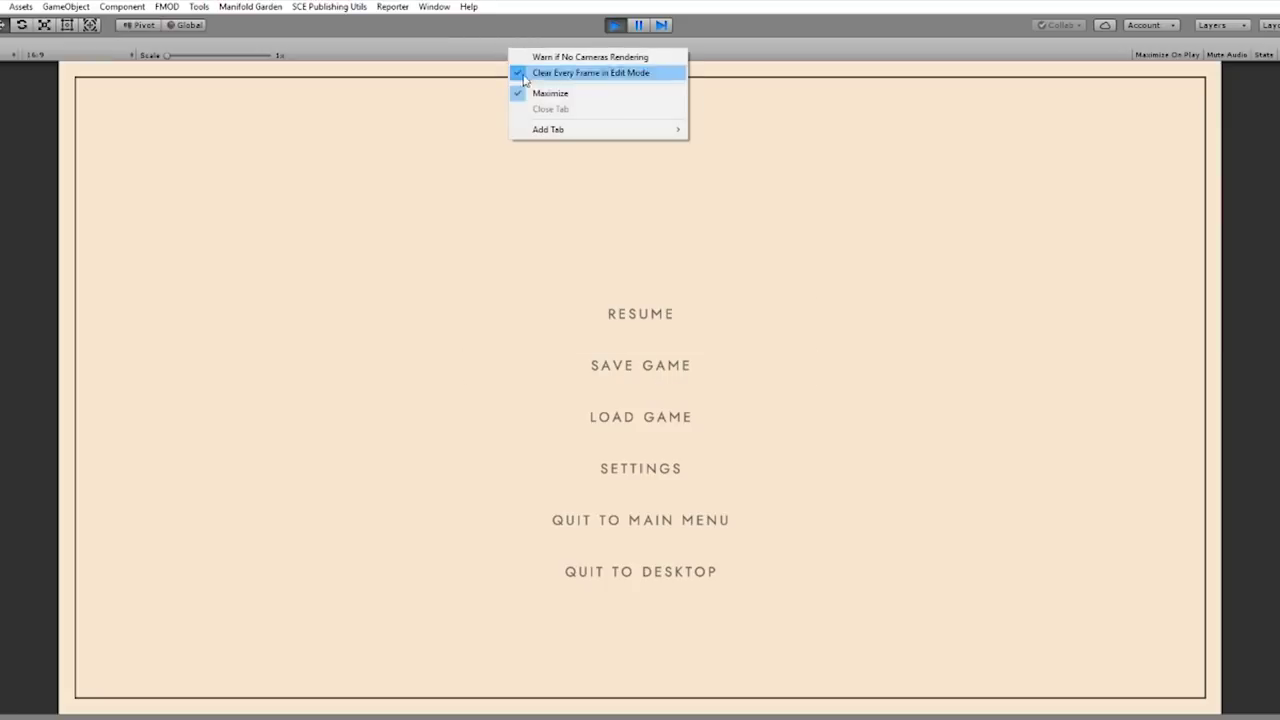
pyautogui.click(550, 93)
pyautogui.click(195, 44)
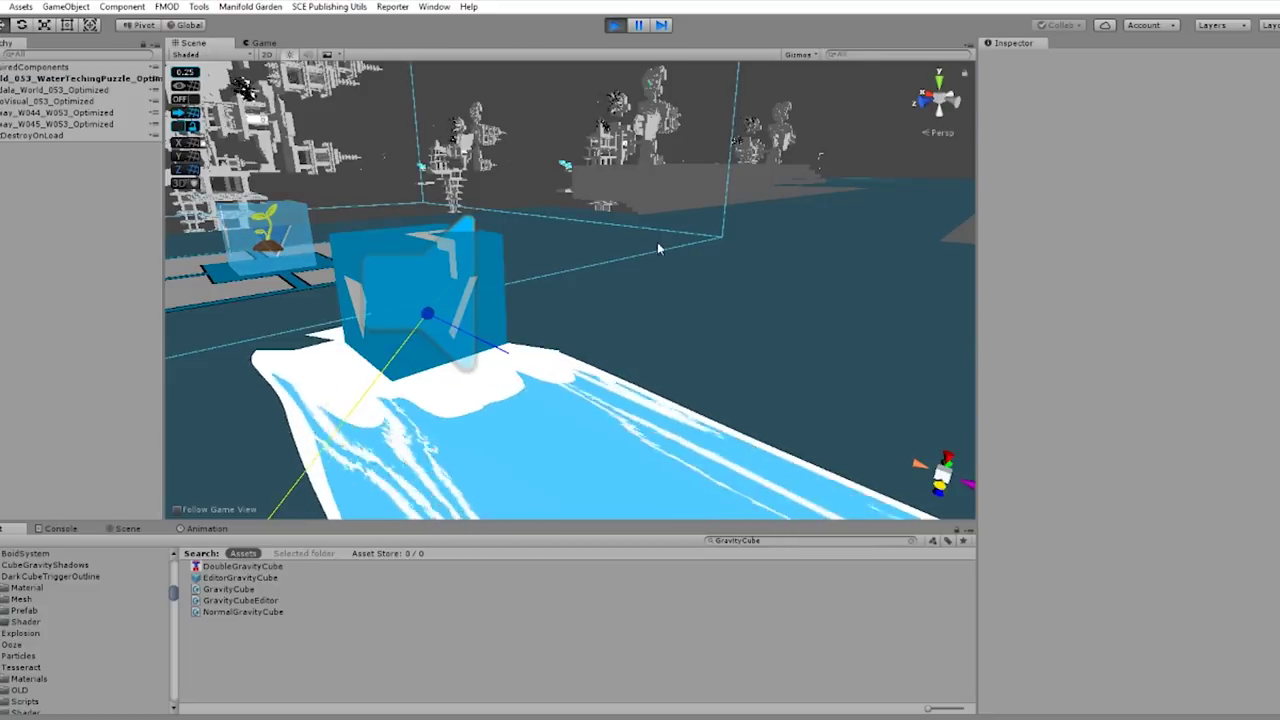
pyautogui.press('s')
pyautogui.moveTo(657, 242); pyautogui.dragTo(654, 208, button='right')
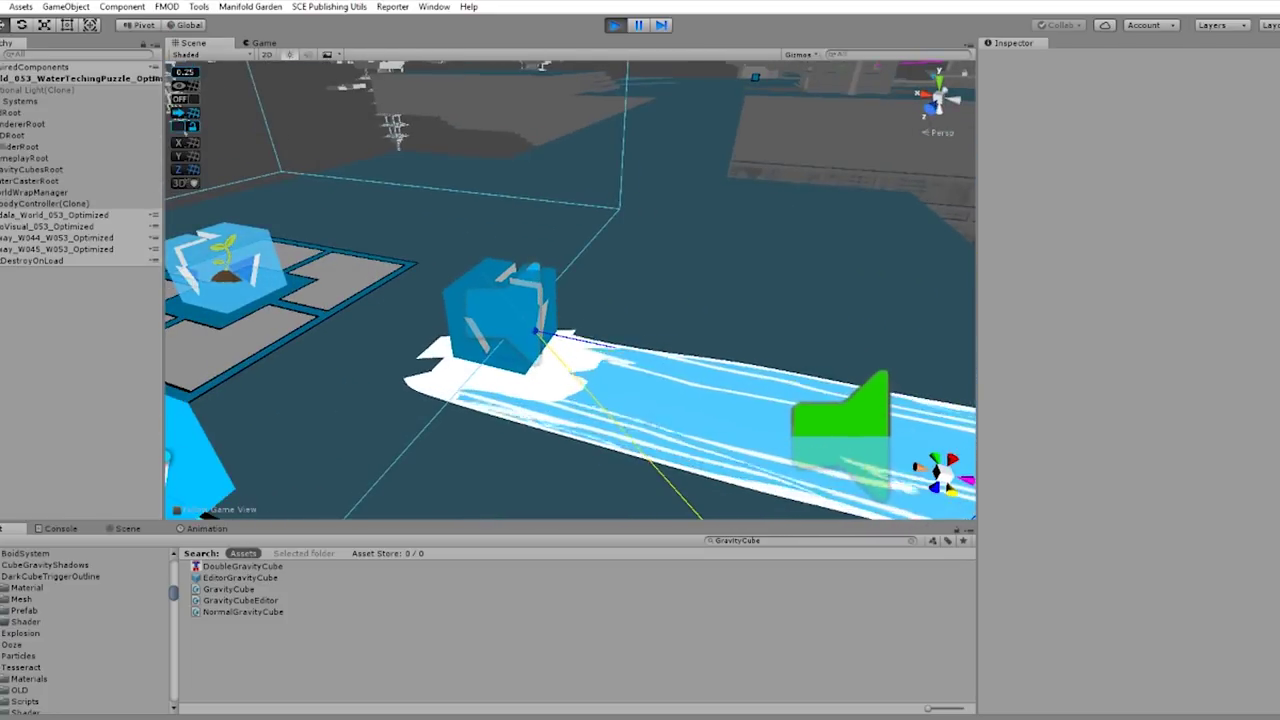
# Expand the gravity cubes root and select its first NormalGravityCube, the one standing in the water stream
pyautogui.click(3, 169)
pyautogui.click(60, 192)
pyautogui.moveTo(664, 290); pyautogui.dragTo(427, 337, button='right')
pyautogui.press('w')
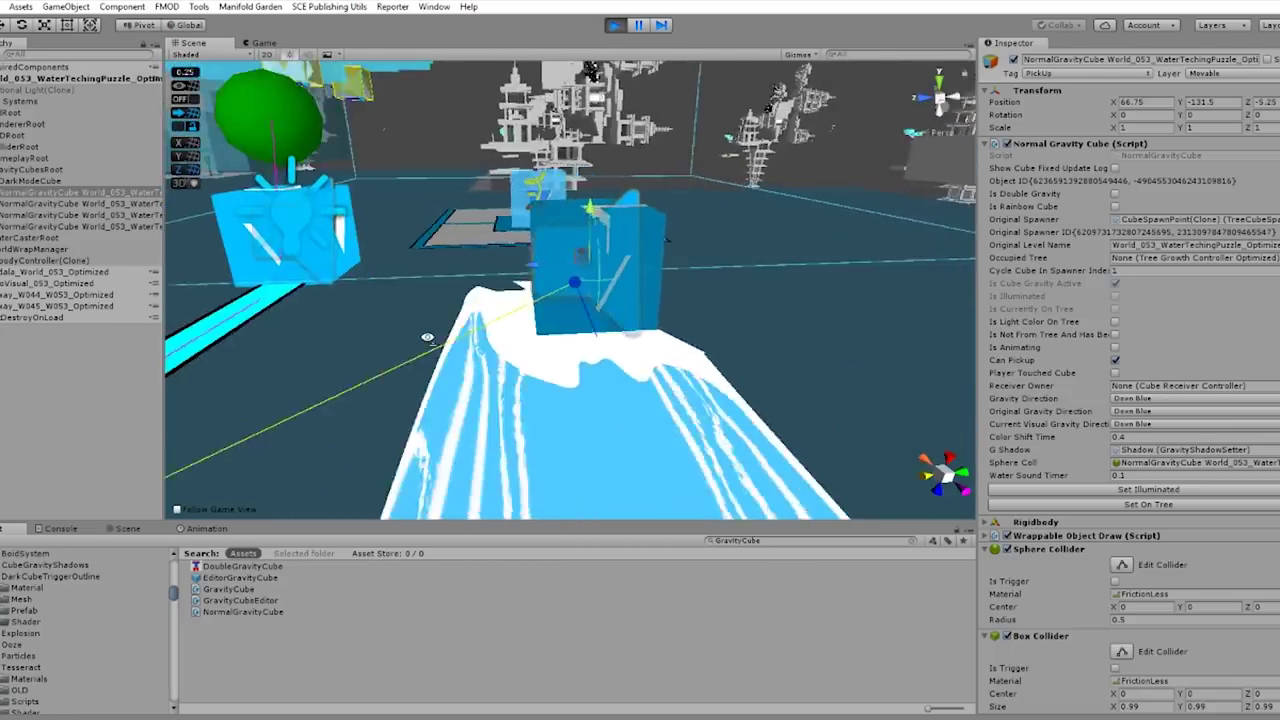
# Examine the selected cube and its collider outlines from several angles, both close up and from a distance
pyautogui.keyDown('alt'); pyautogui.moveTo(427, 338); pyautogui.dragTo(428, 311); pyautogui.keyUp('alt')
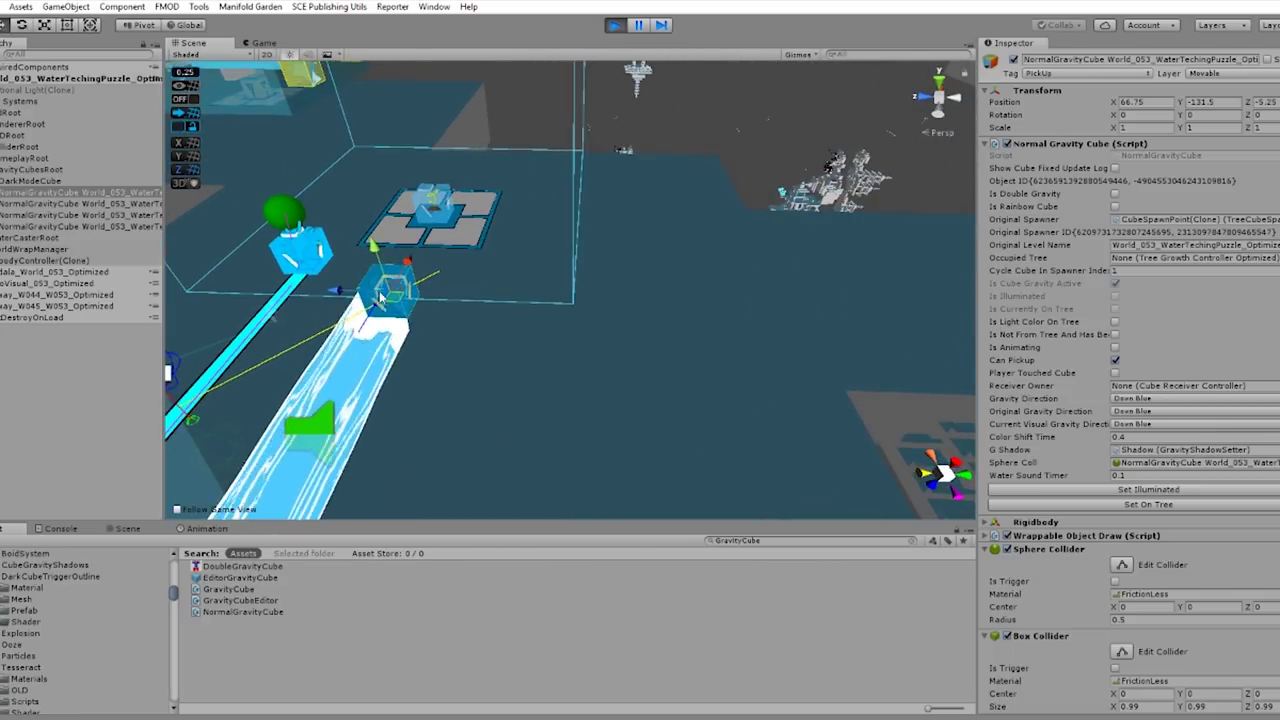
pyautogui.press('d')
pyautogui.moveTo(436, 323); pyautogui.dragTo(561, 320, button='right')
pyautogui.press('s')
pyautogui.press('a')
pyautogui.press('w')
pyautogui.press('a')
pyautogui.scroll(-10, 560, 325)
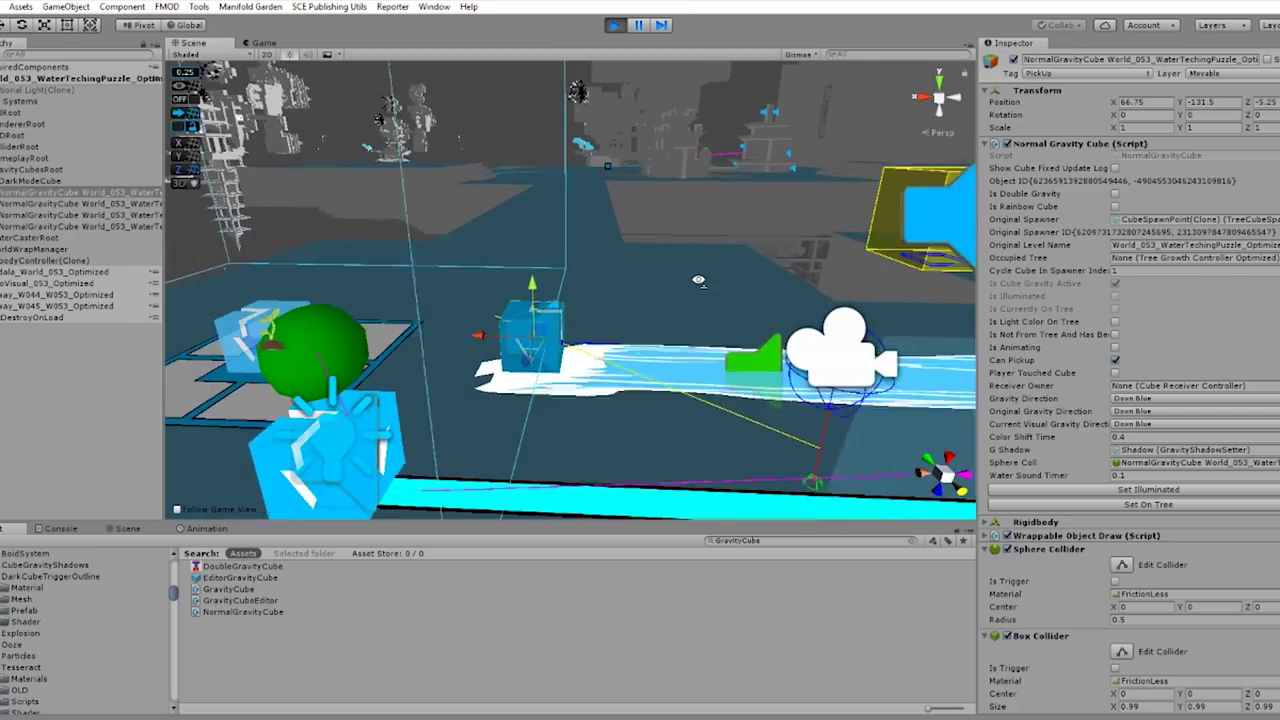
pyautogui.press('w')
pyautogui.moveTo(714, 282); pyautogui.dragTo(540, 299, button='right')
pyautogui.press('w')
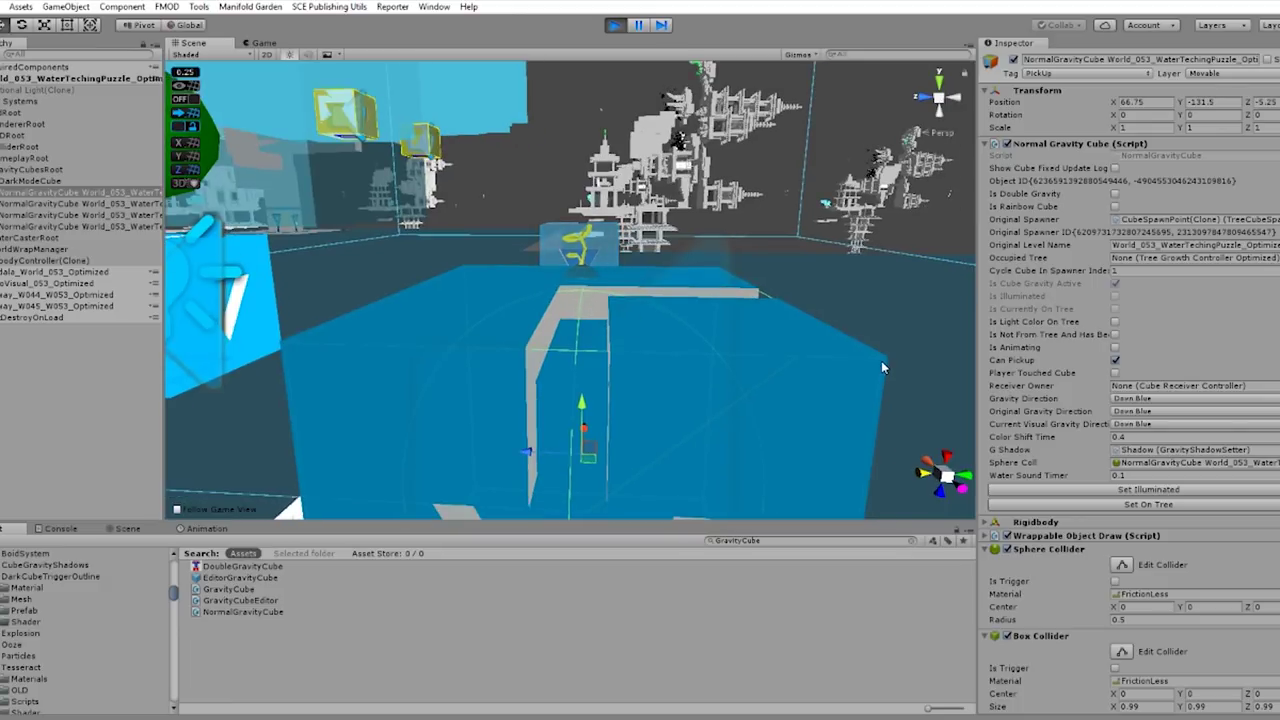
pyautogui.moveTo(602, 319); pyautogui.dragTo(598, 276, button='right')
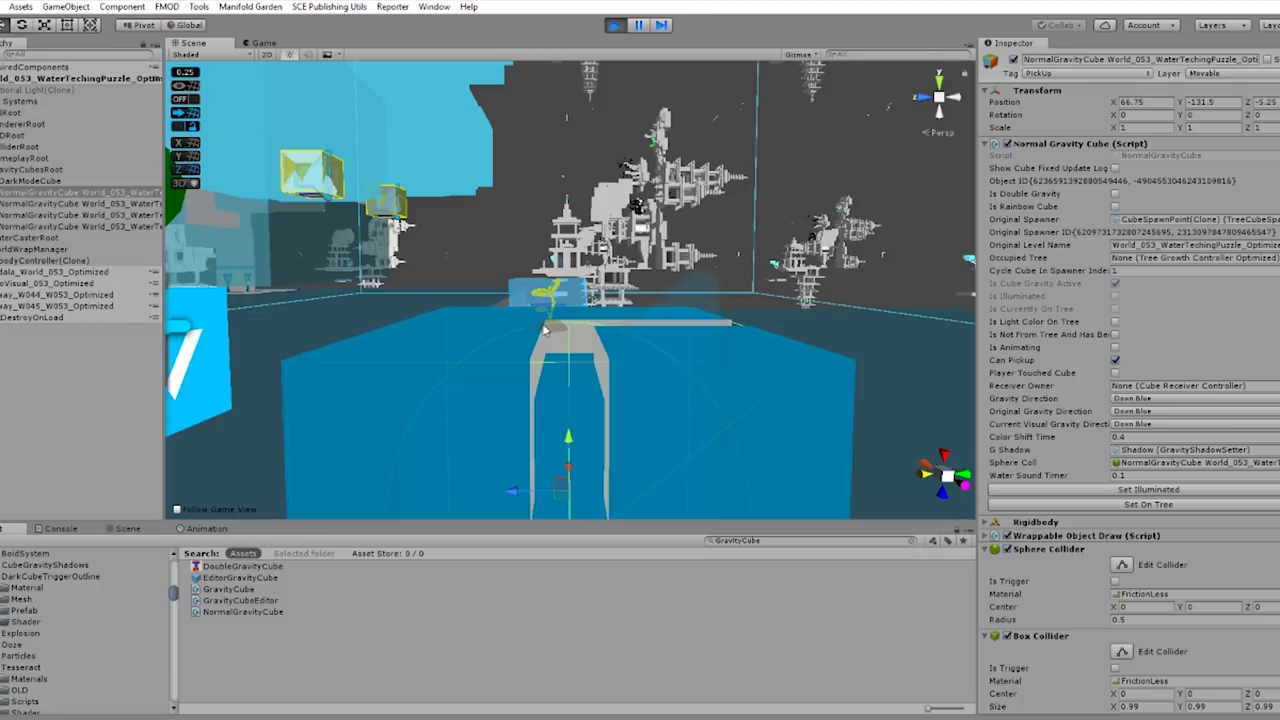
pyautogui.press('s')
pyautogui.moveTo(756, 346); pyautogui.dragTo(831, 307, button='right')
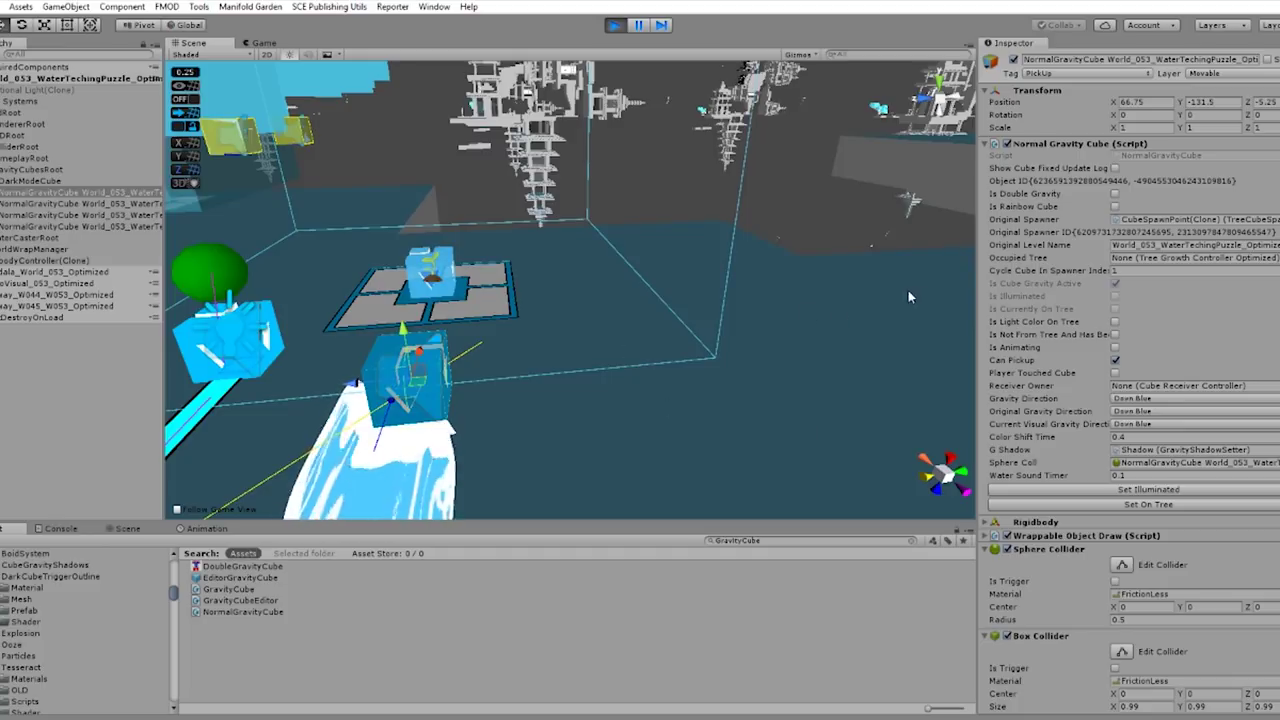
pyautogui.press('w')
pyautogui.moveTo(908, 296); pyautogui.dragTo(557, 320, button='right')
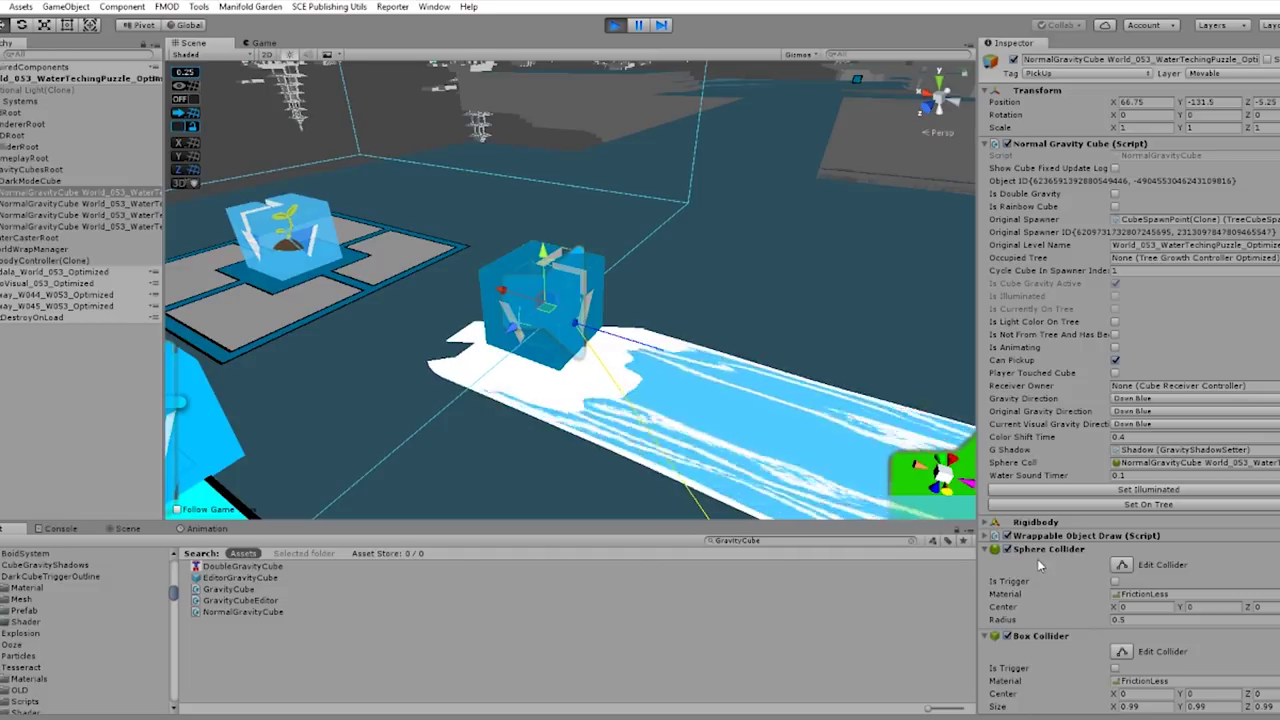
# Check the selected cube's Sphere Collider and Box Collider components against its position at the end of the stream
pyautogui.scroll(-2, 1050, 540)
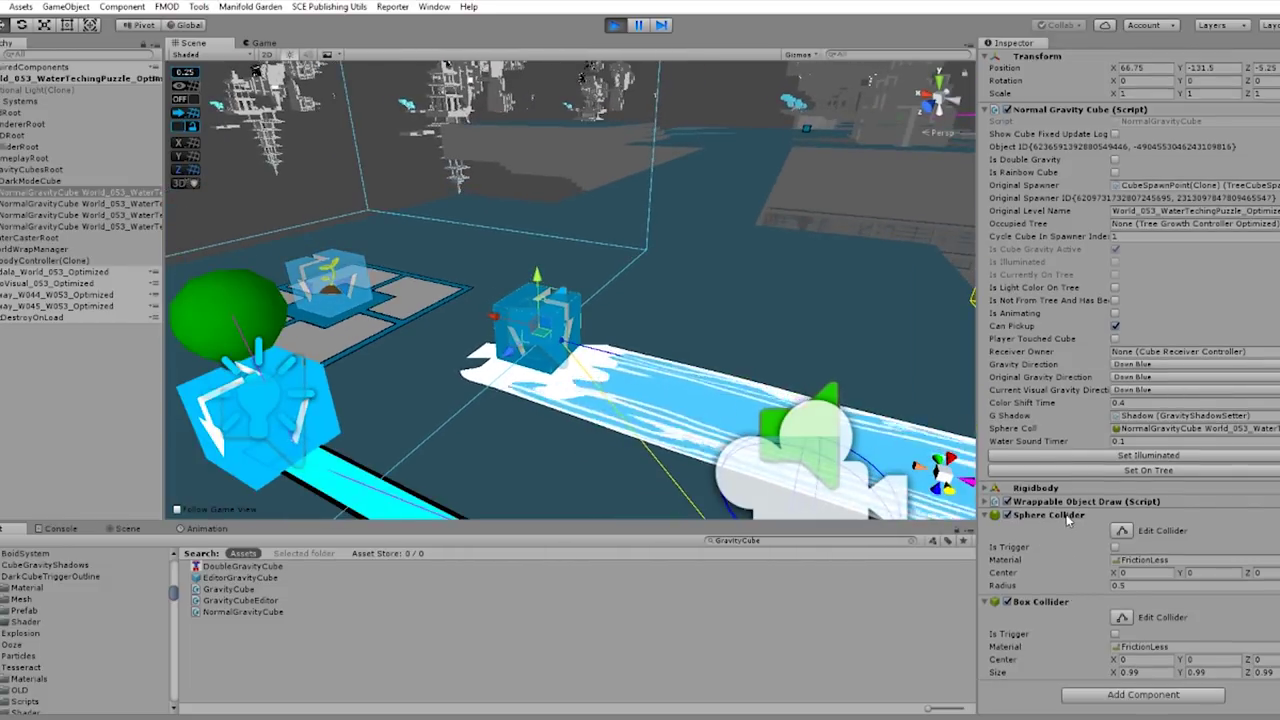
pyautogui.moveTo(714, 350); pyautogui.dragTo(794, 406, button='right')
pyautogui.press('w')
pyautogui.press('s')
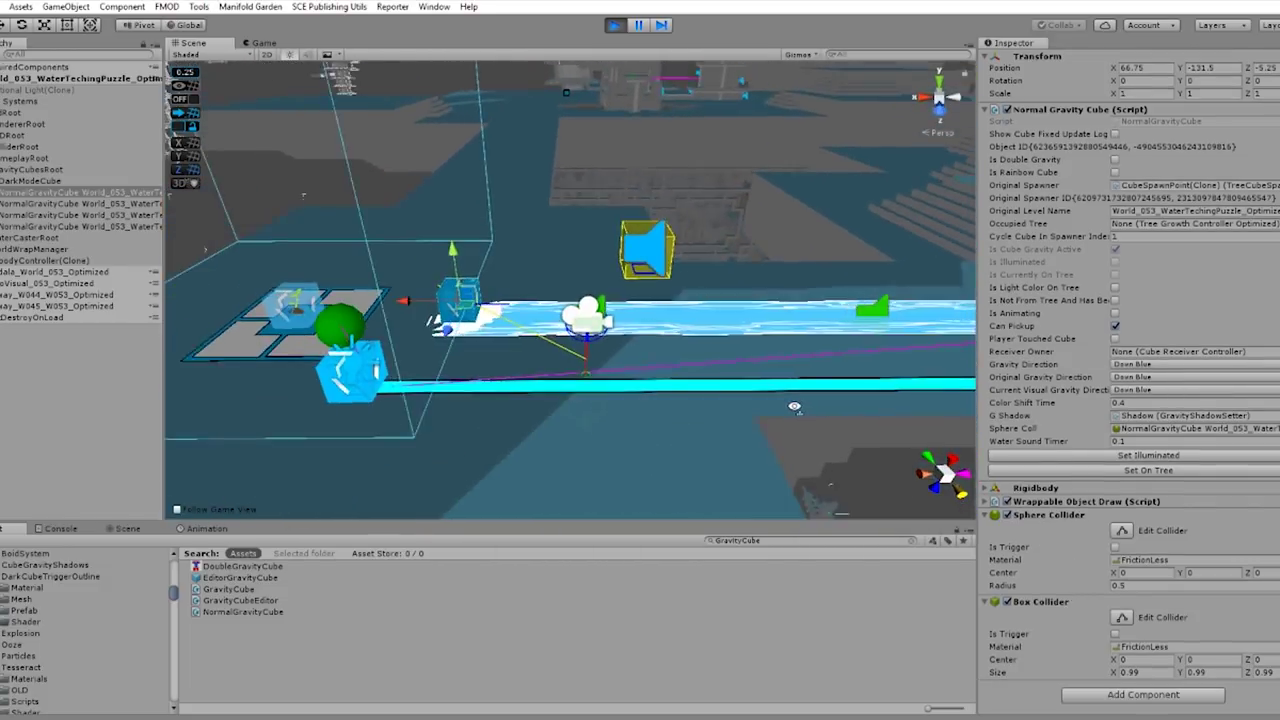
# Return to the running game and walk the player up to the cube in the water
pyautogui.click(268, 44)
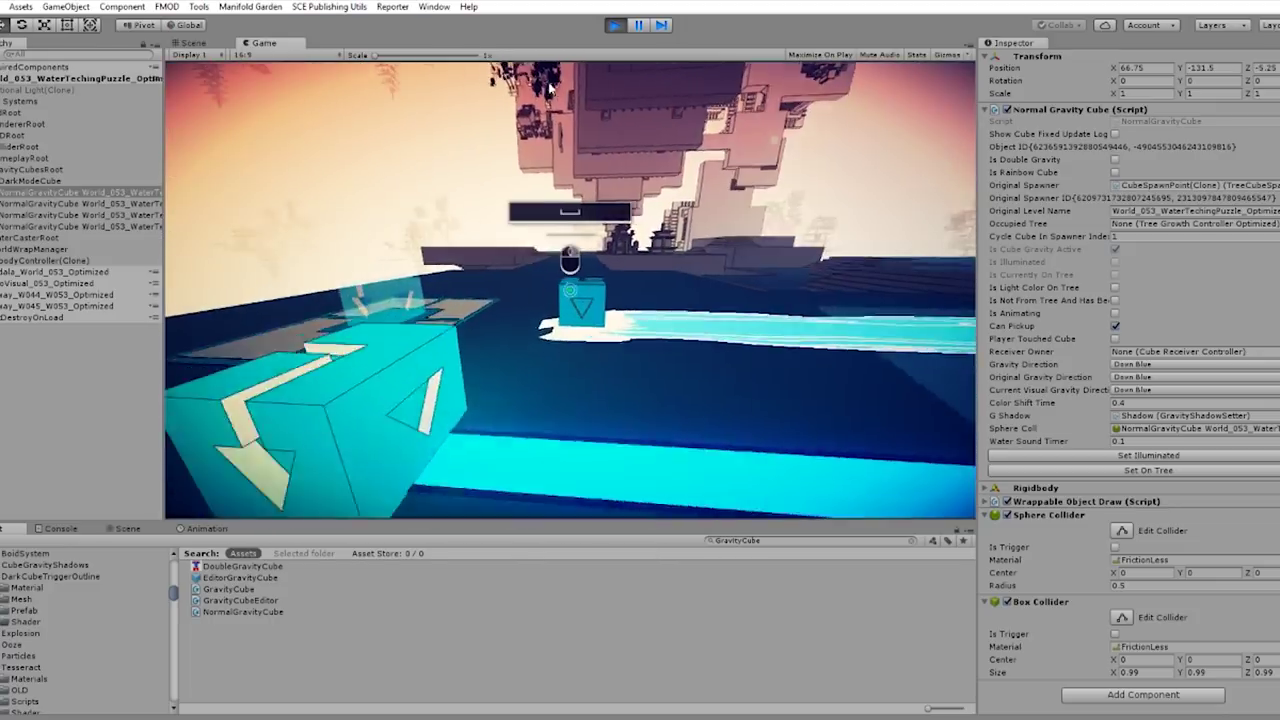
pyautogui.press('w')
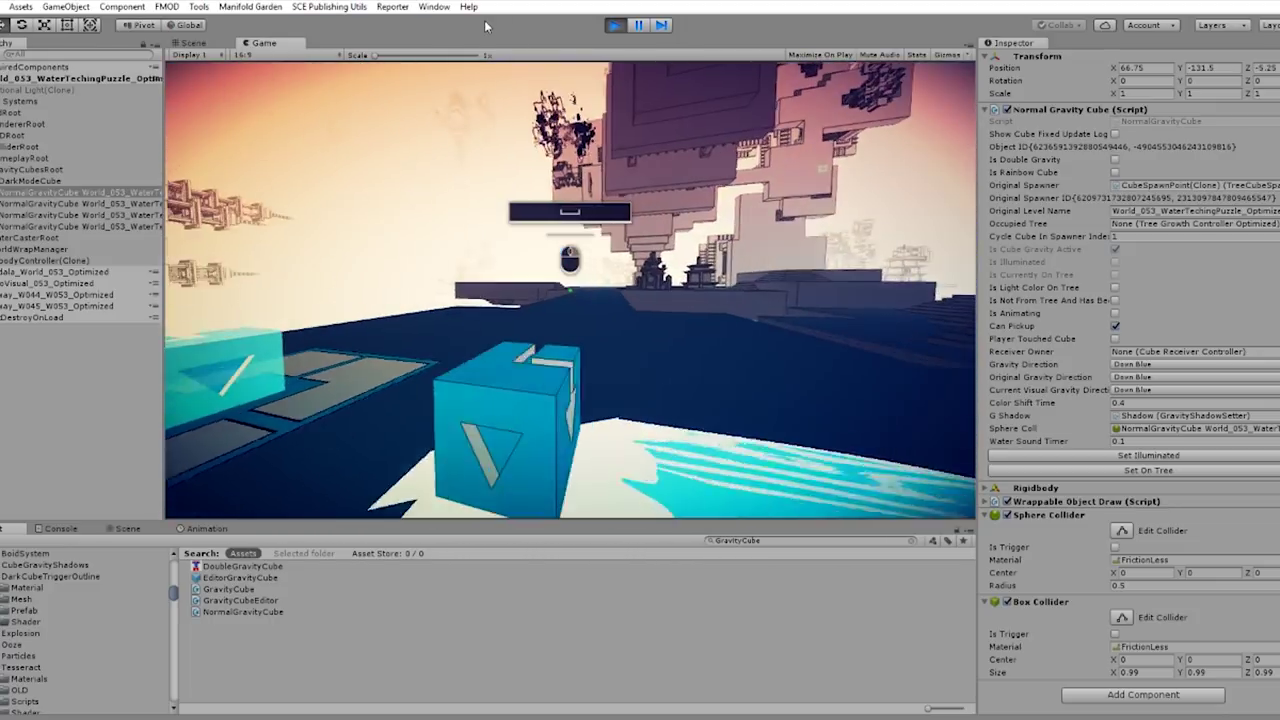
# Go back to the Scene view and examine where the water stream meets the selected cube
pyautogui.click(192, 43)
pyautogui.scroll(5, 400, 340)
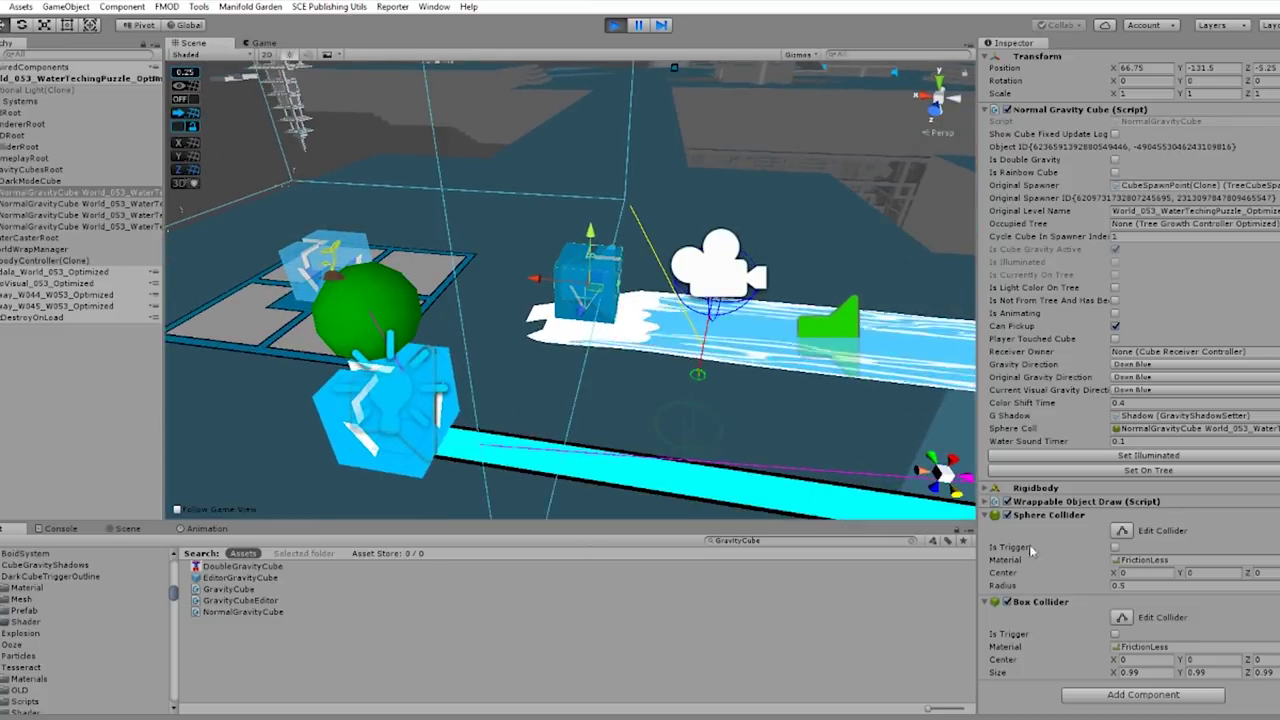
pyautogui.press('w')
pyautogui.moveTo(757, 384); pyautogui.dragTo(590, 305, button='right')
pyautogui.press('a')
pyautogui.press('w')
pyautogui.press('s')
pyautogui.press('d')
# Show the Game view and move the player sideways beside the cube in the stream
pyautogui.hotkey('ctrl', '2')
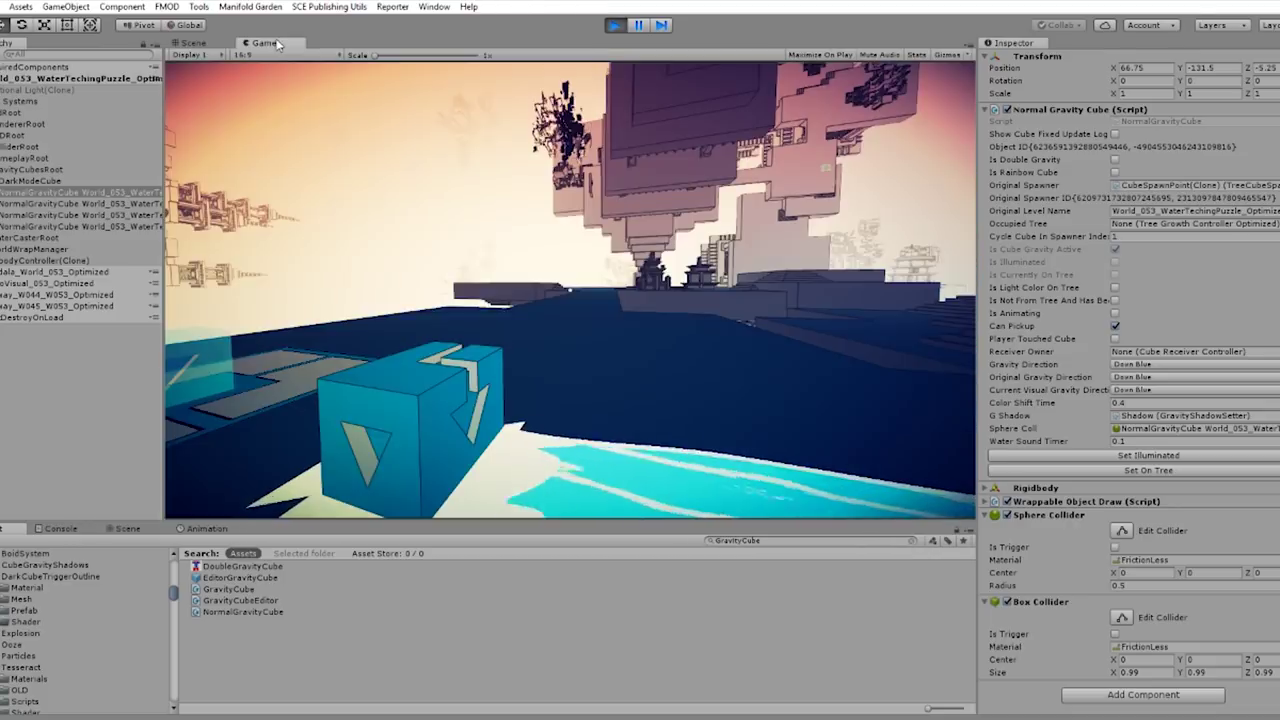
pyautogui.press('a')
pyautogui.press('d')
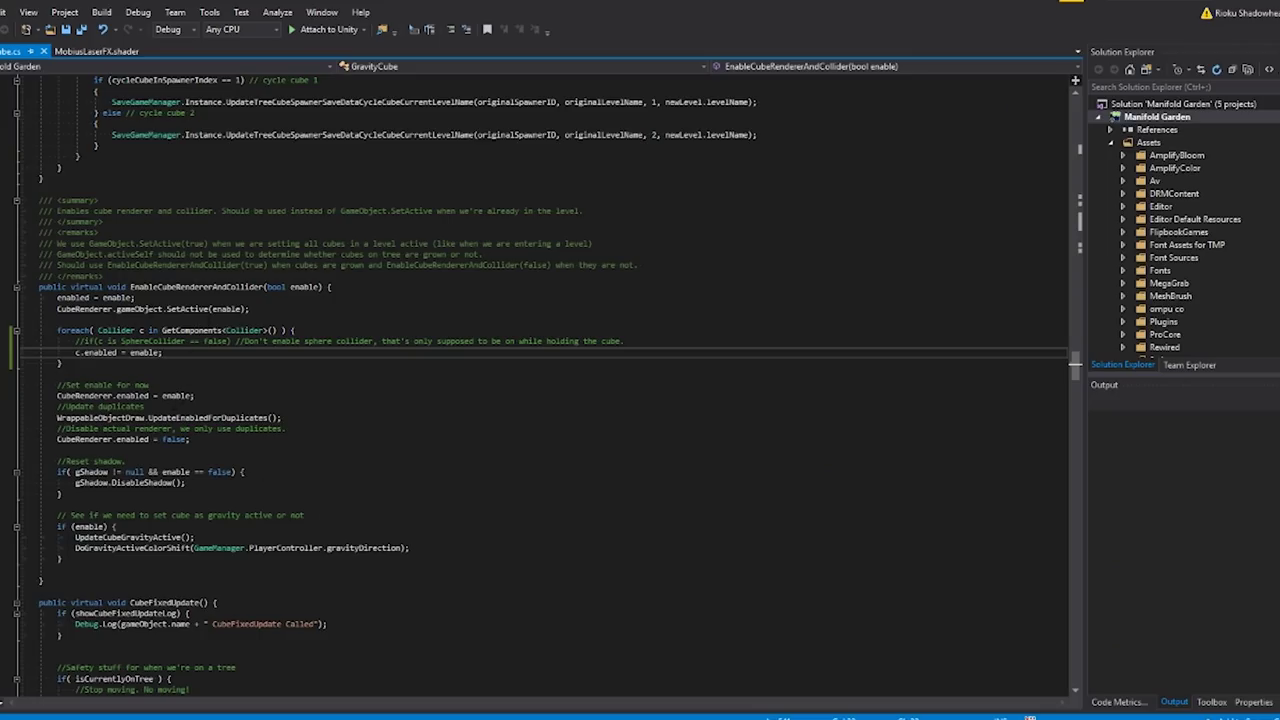
# In Visual Studio, examine the EnableCubeRendererAndCollider signature, its foreach loop over the Collider components, and the c.enabled = enable line
pyautogui.moveTo(362, 287); pyautogui.dragTo(172, 287)
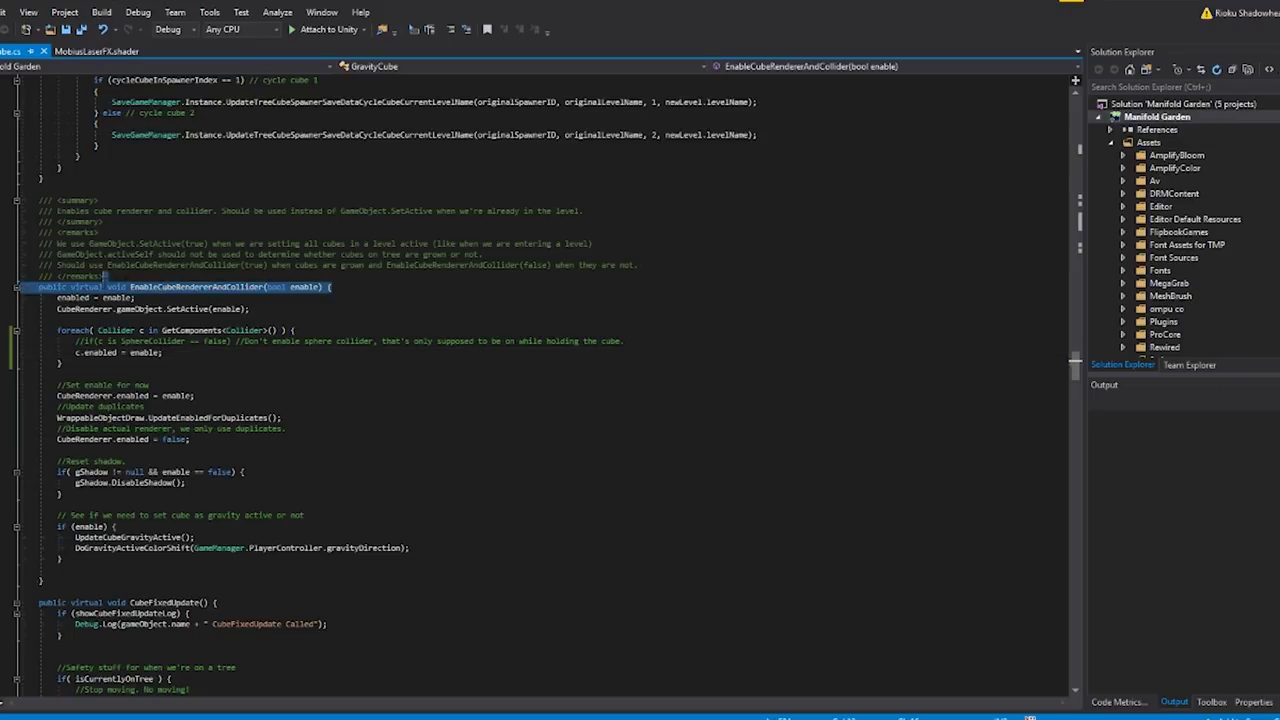
pyautogui.click(57, 330)
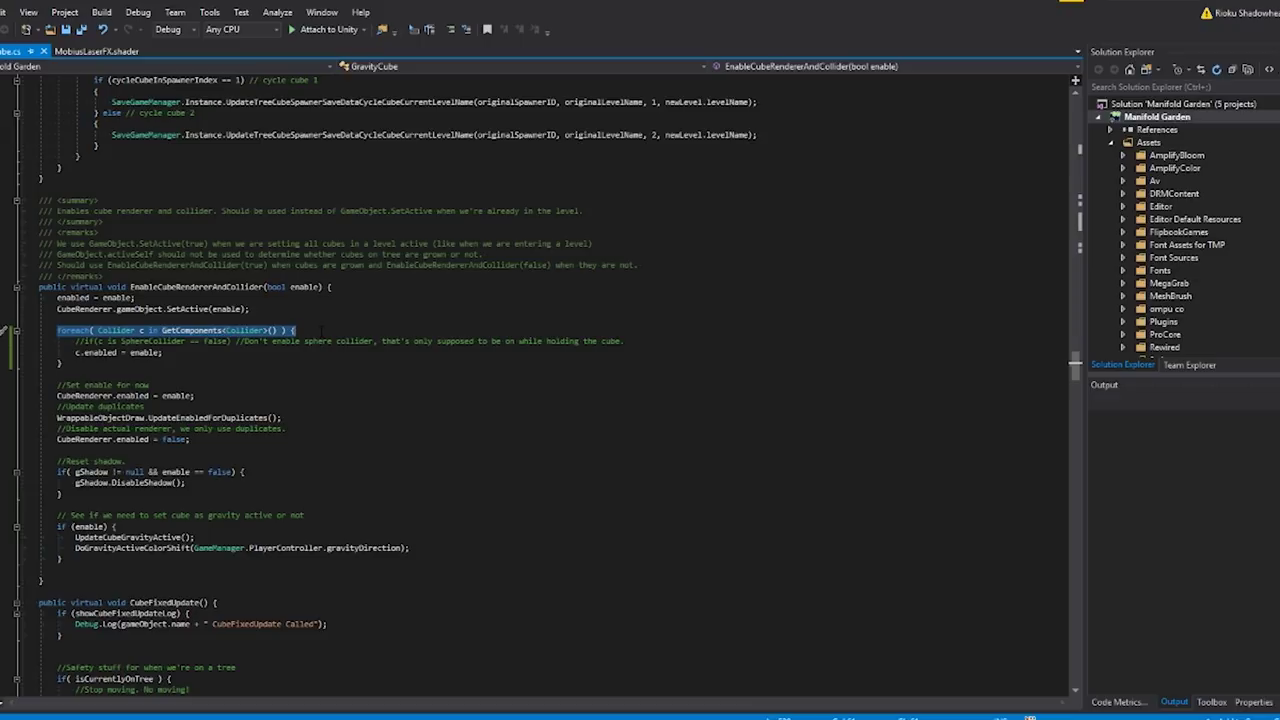
pyautogui.moveTo(217, 353); pyautogui.dragTo(20, 353)
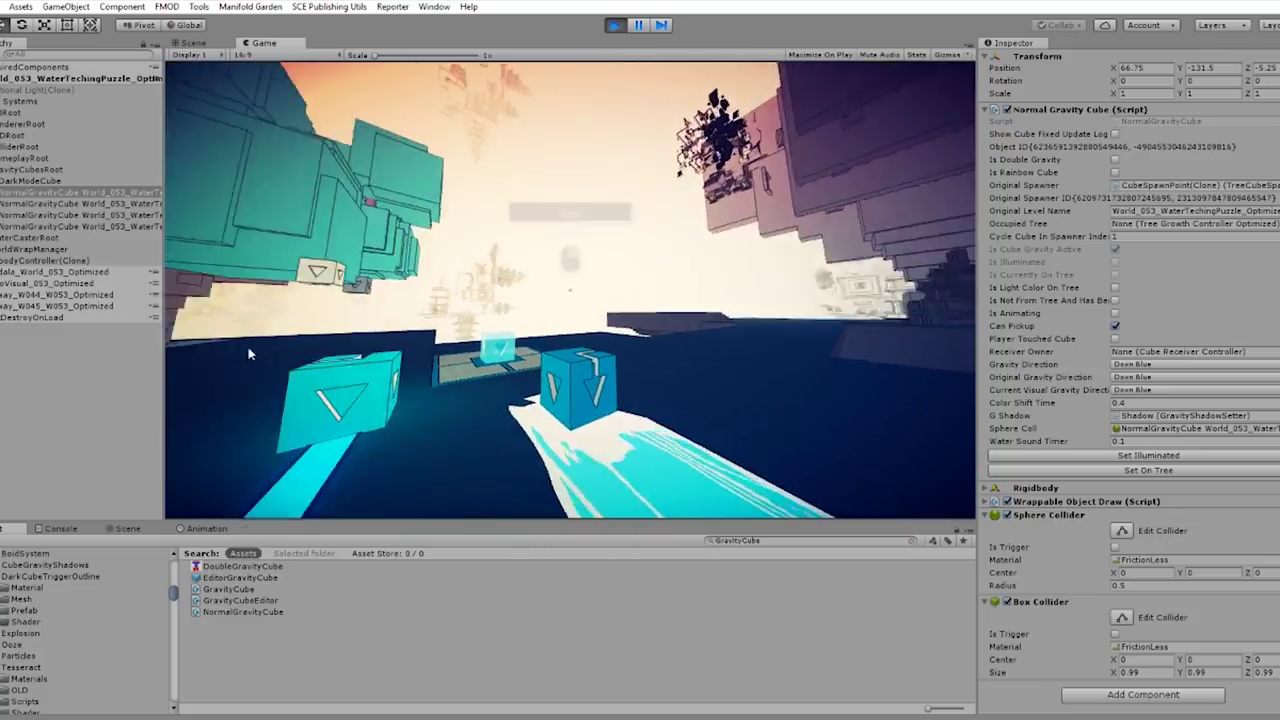
# Switch back to Unity, clear the selection, and reselect the first NormalGravityCube with the Scene view showing
pyautogui.click(96, 366)
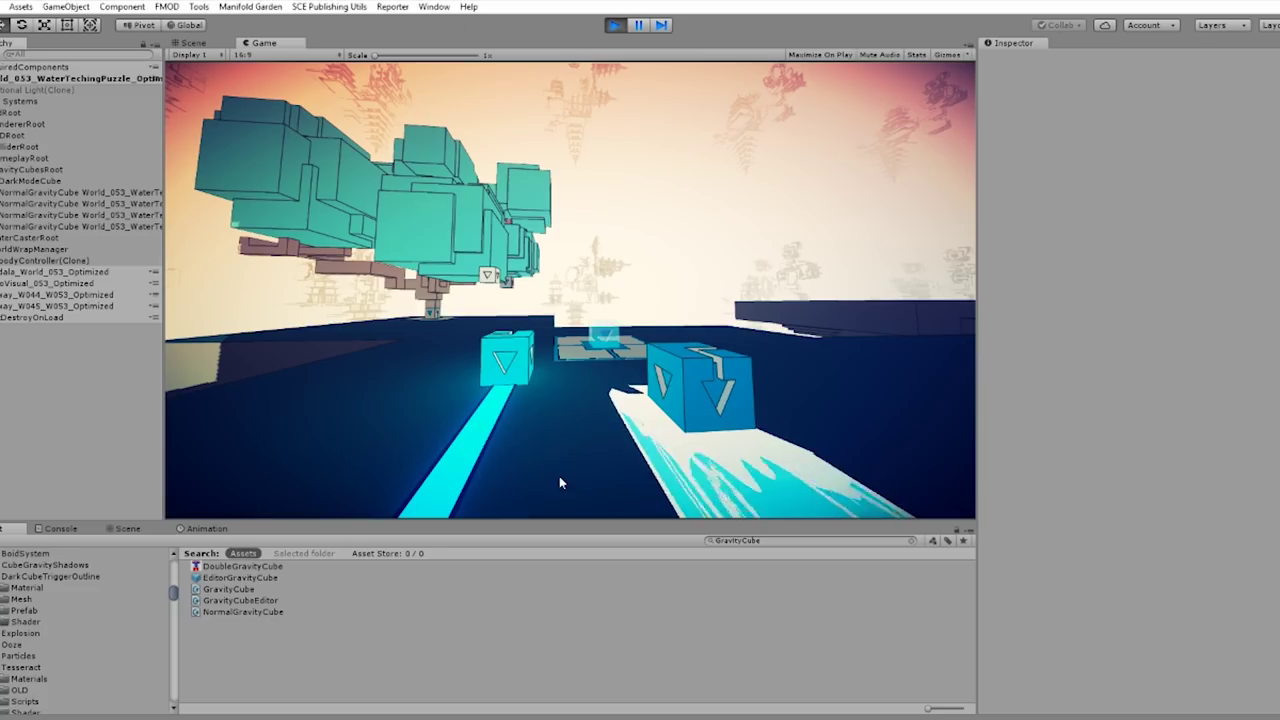
pyautogui.click(193, 43)
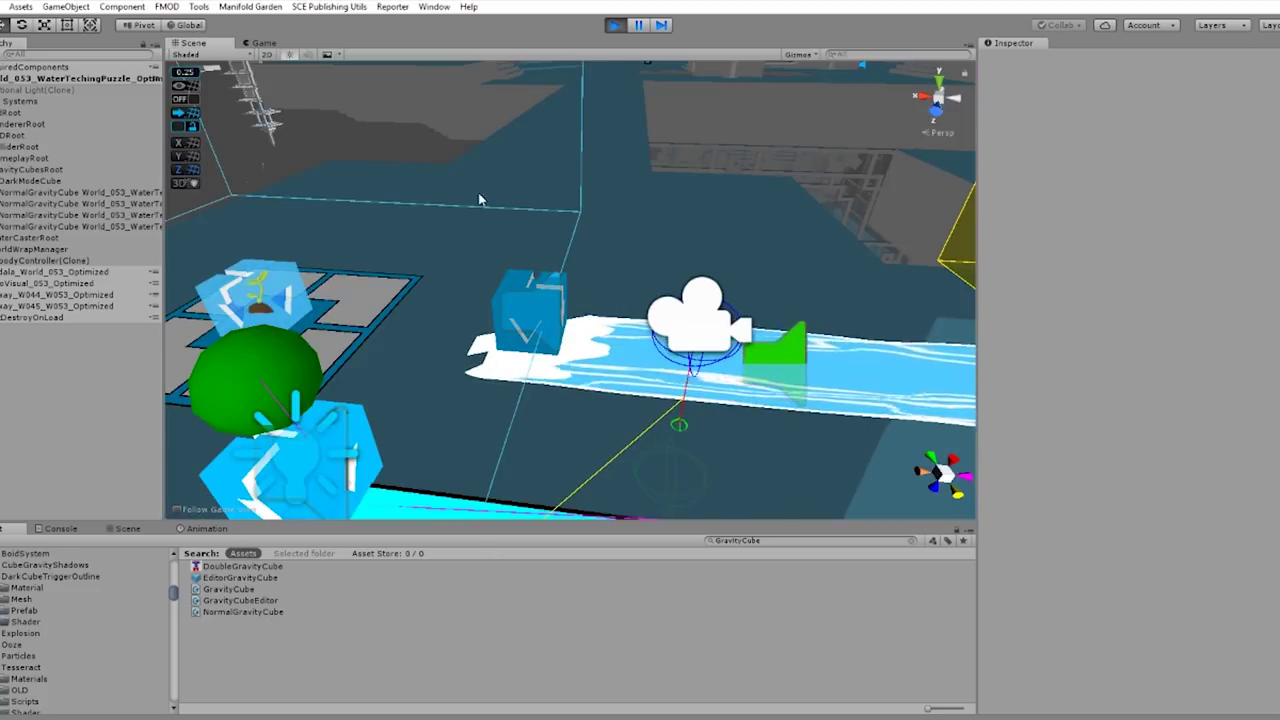
pyautogui.moveTo(480, 200); pyautogui.dragTo(476, 189, button='right')
pyautogui.press('w')
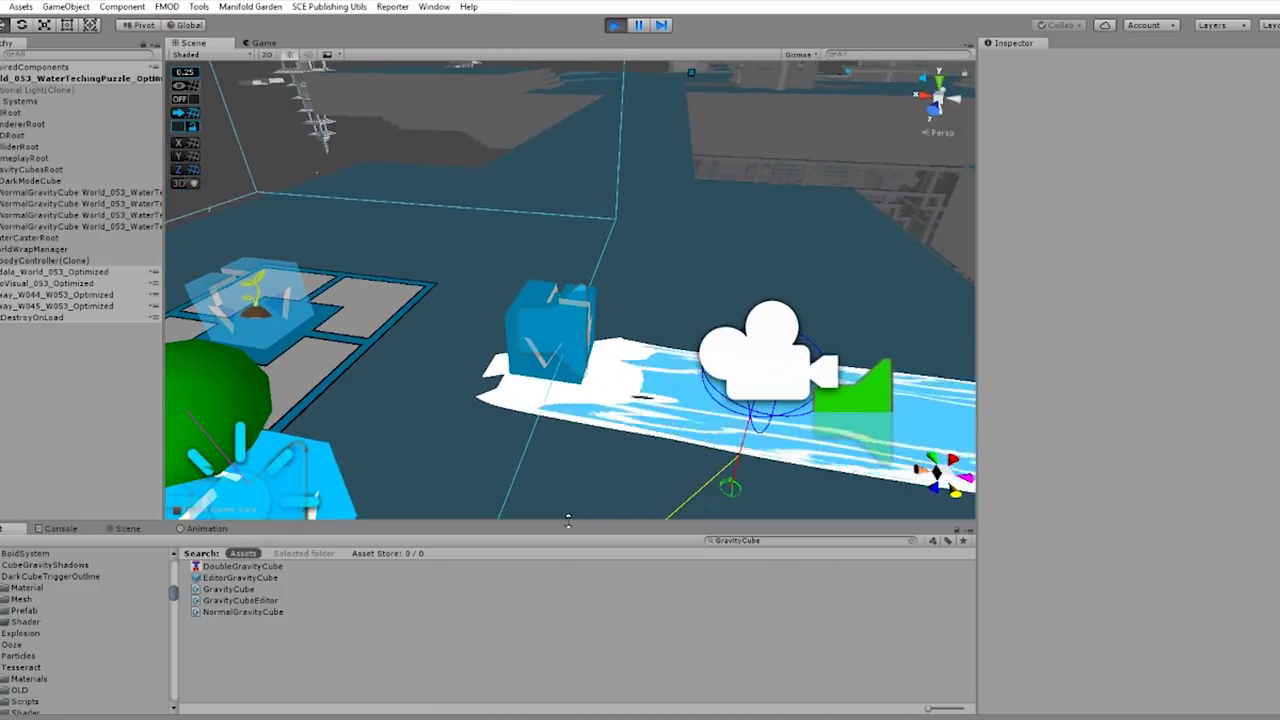
pyautogui.click(44, 192)
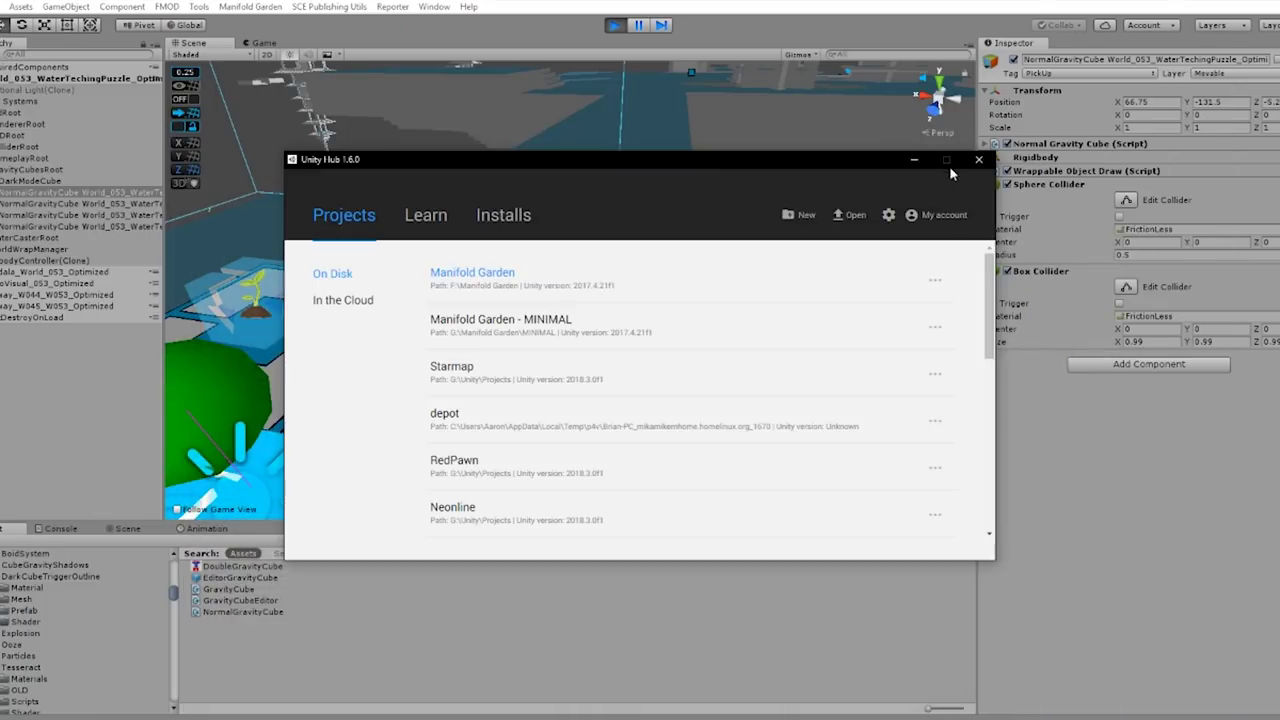
# Close the Unity Hub window and switch to the Game view
pyautogui.click(978, 159)
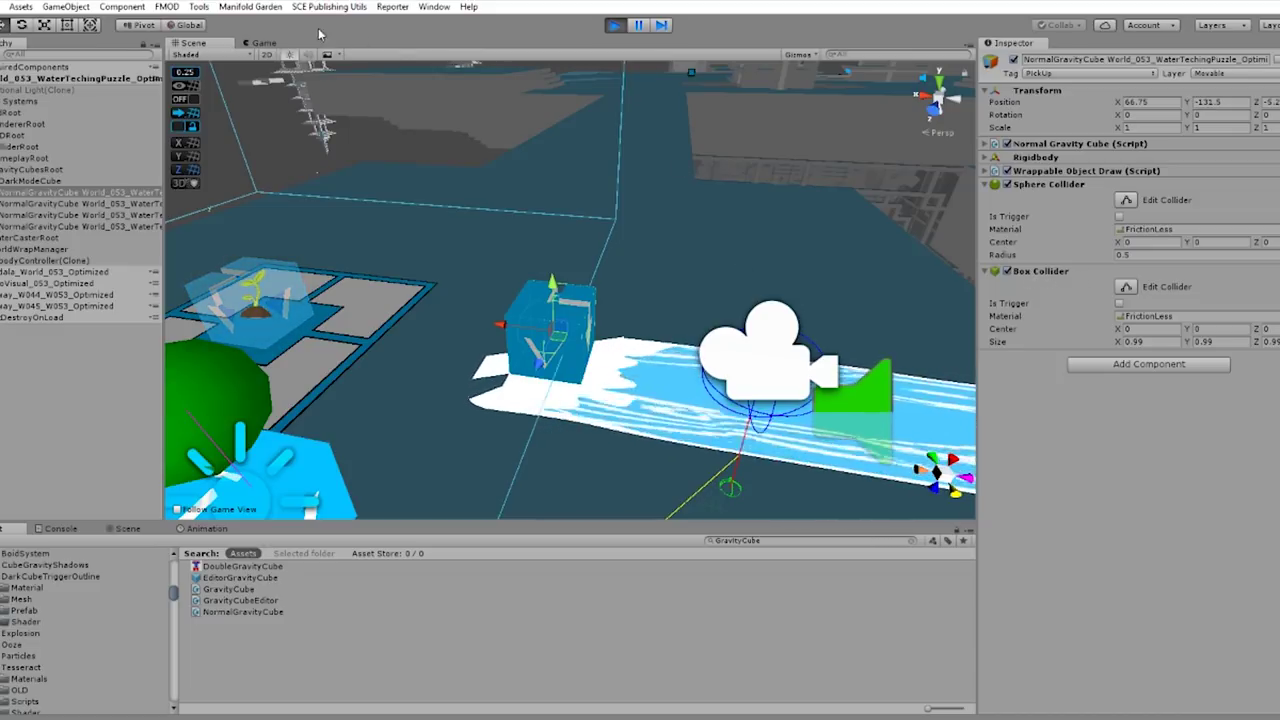
pyautogui.click(264, 43)
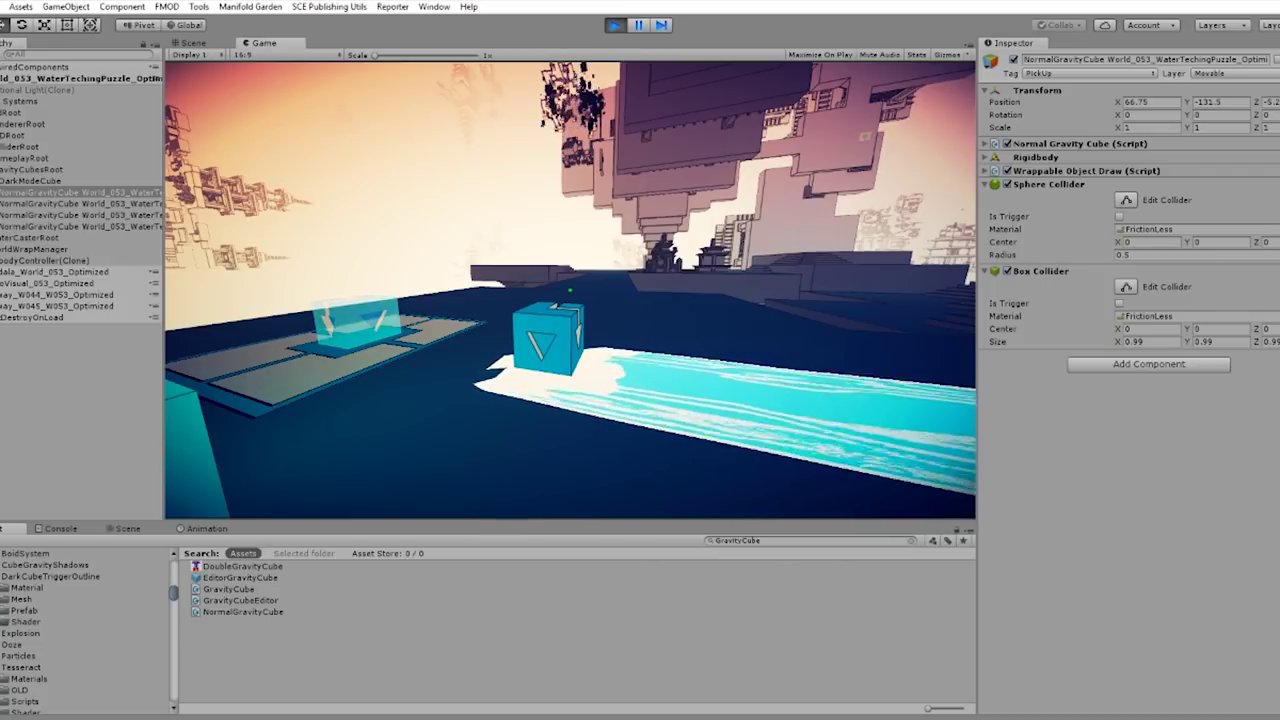
# Stop the running game and restart Play mode with the World_053_WaterTechingPuzzle scene
pyautogui.click(614, 25)
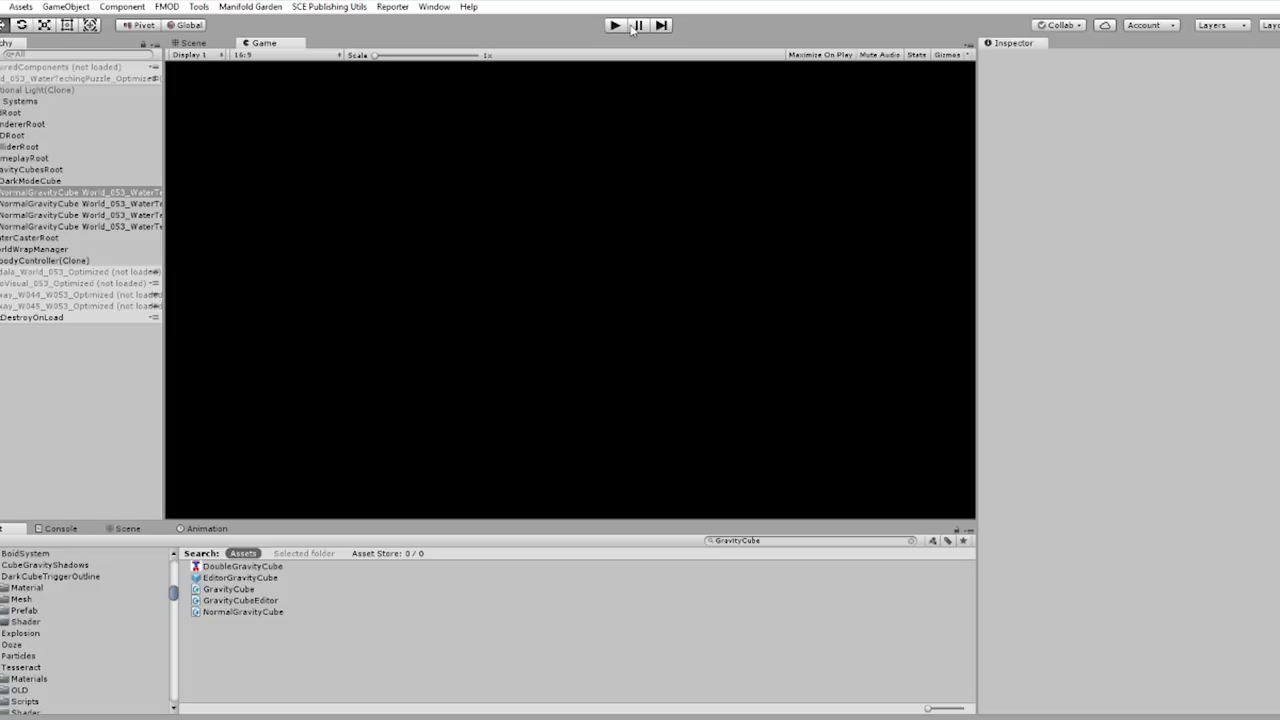
pyautogui.hotkey('alt', 'Tab')
pyautogui.click(987, 609)
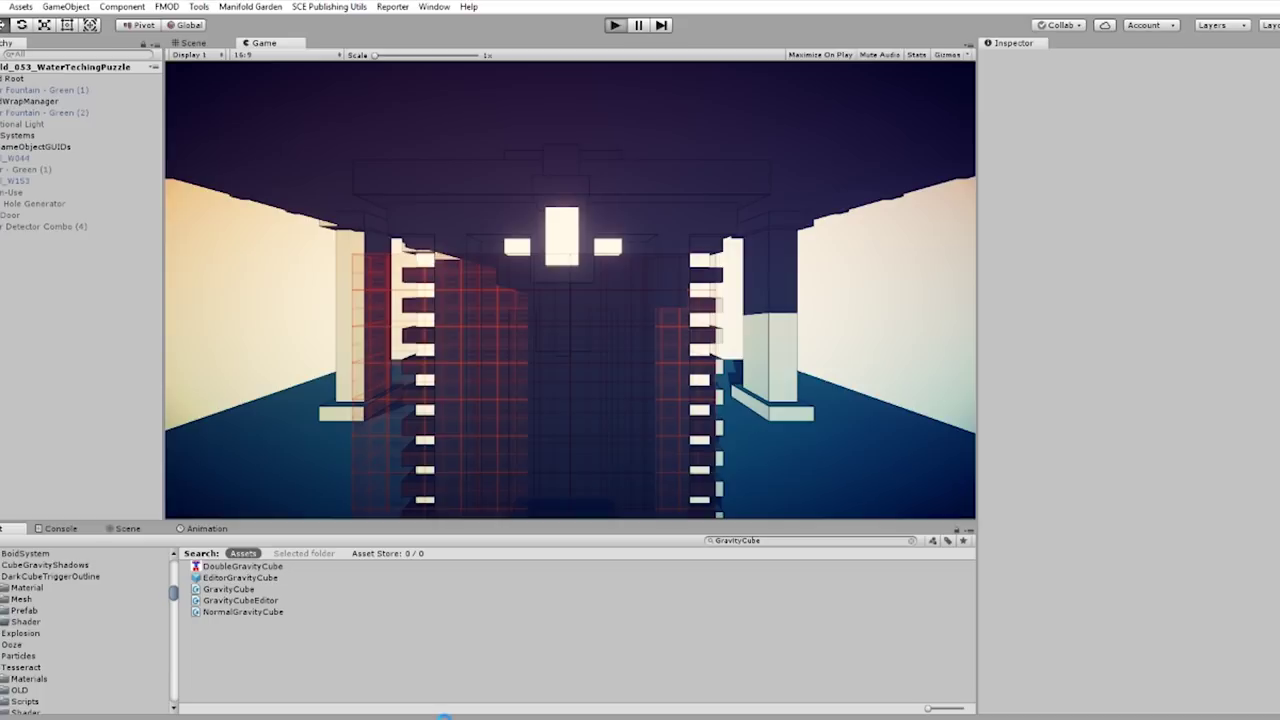
pyautogui.hotkey('ctrl', 'p')
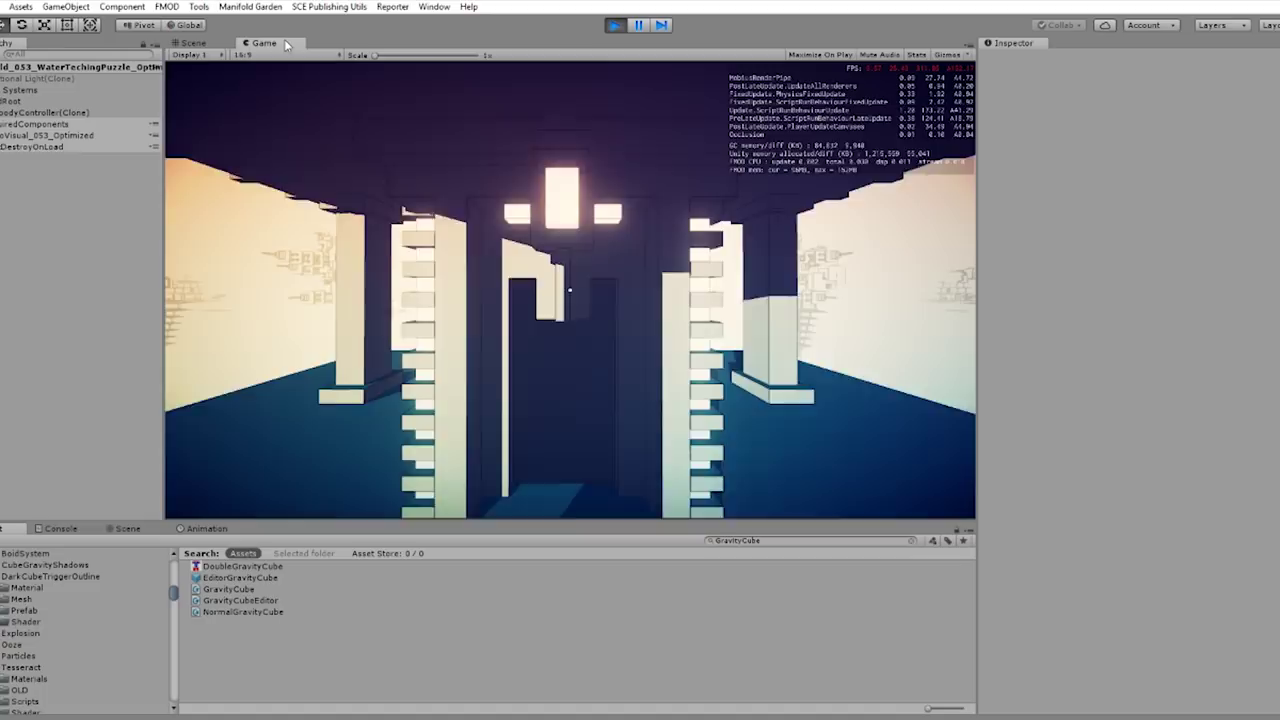
# Maximize the Game view and walk the player forward through the starting area
pyautogui.rightClick(285, 41)
pyautogui.click(340, 85)
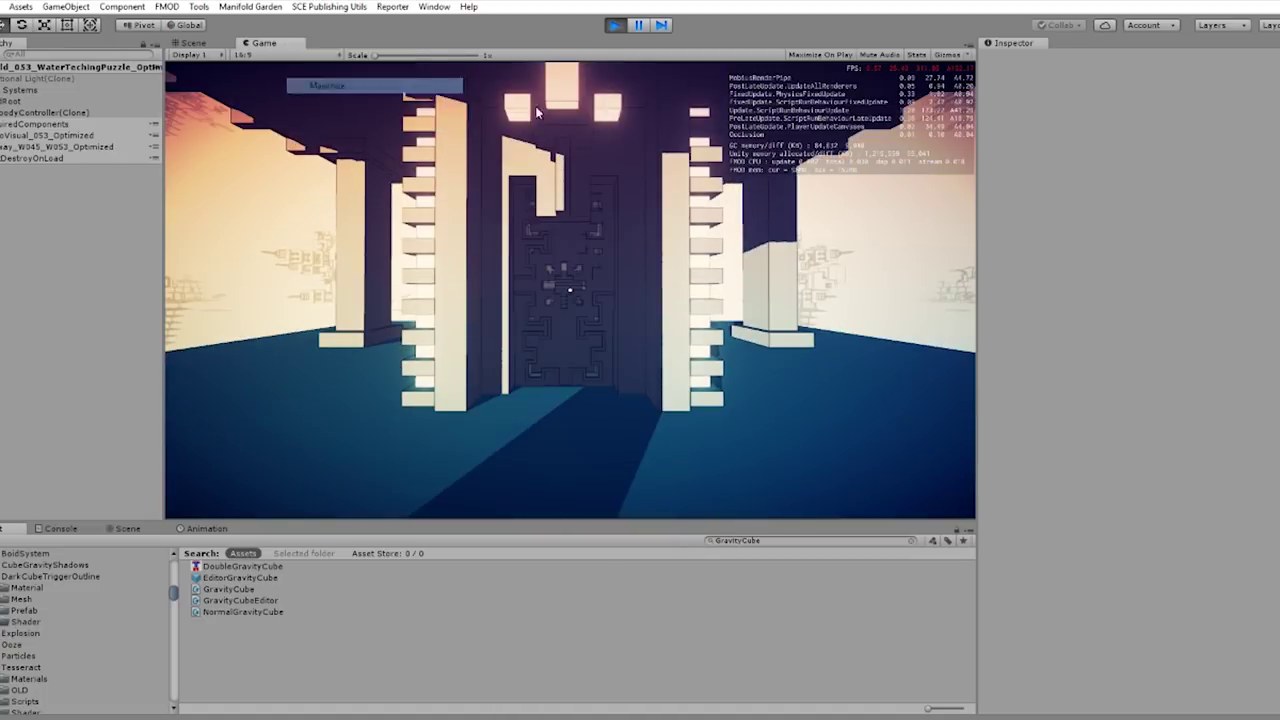
pyautogui.press('w')
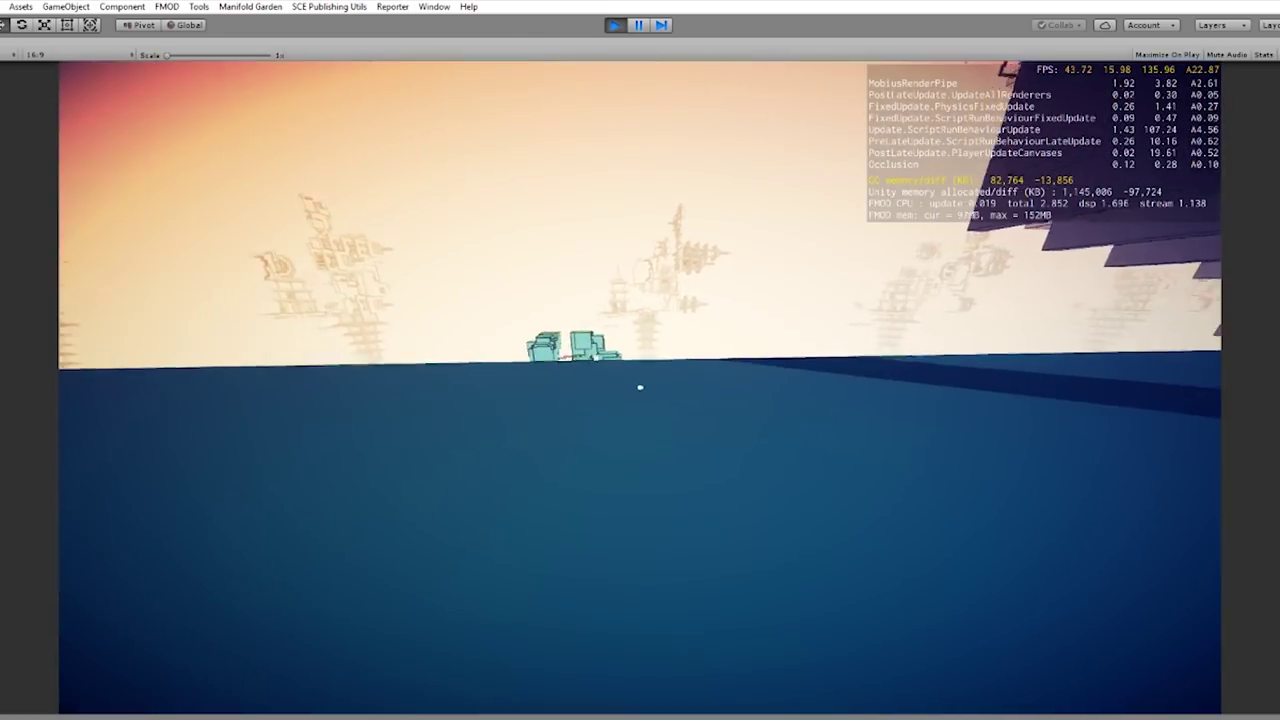
pyautogui.press('w')
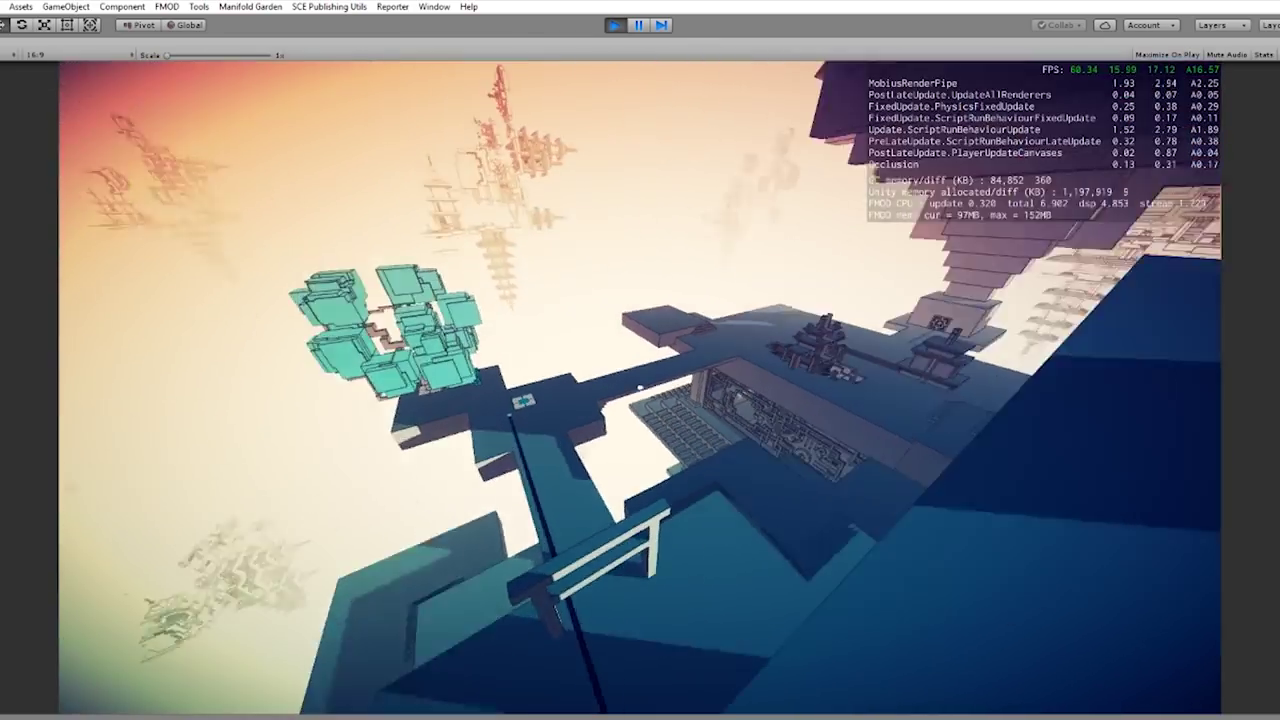
# Load save 1, dated 2019/03/14 13:43, from the game's saved games and confirm losing unsaved changes
pyautogui.press('Escape')
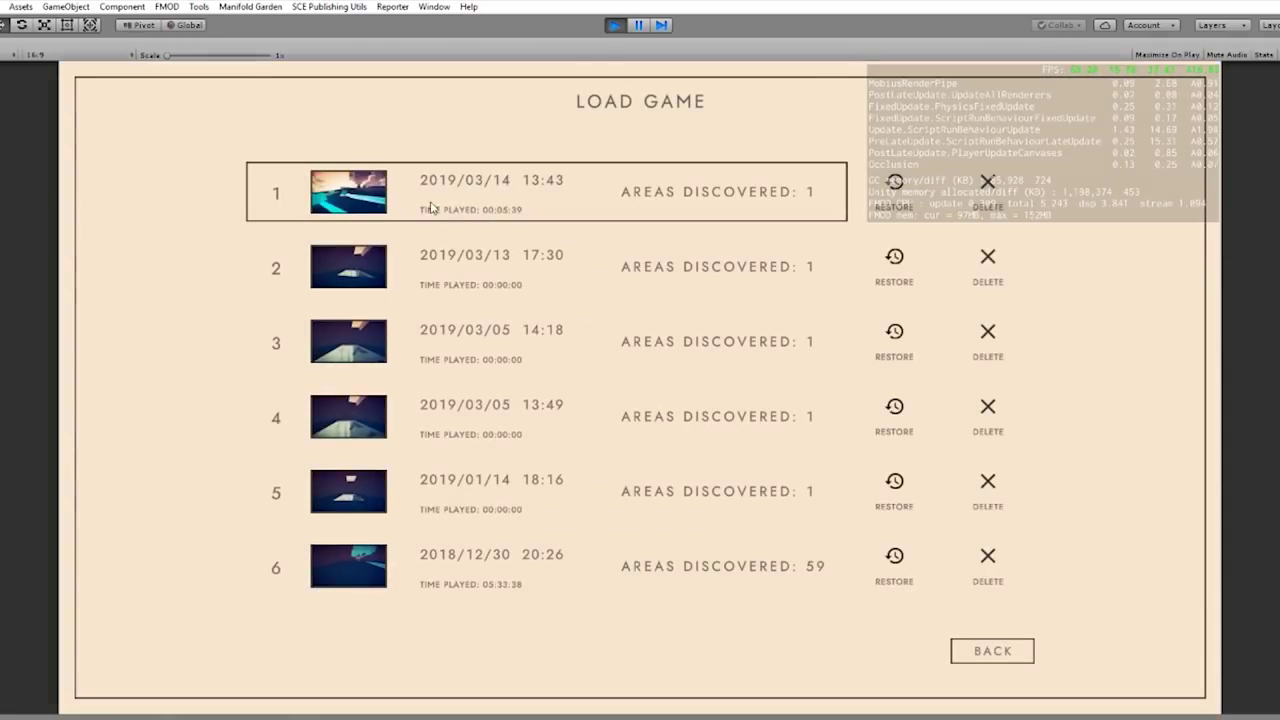
pyautogui.click(430, 207)
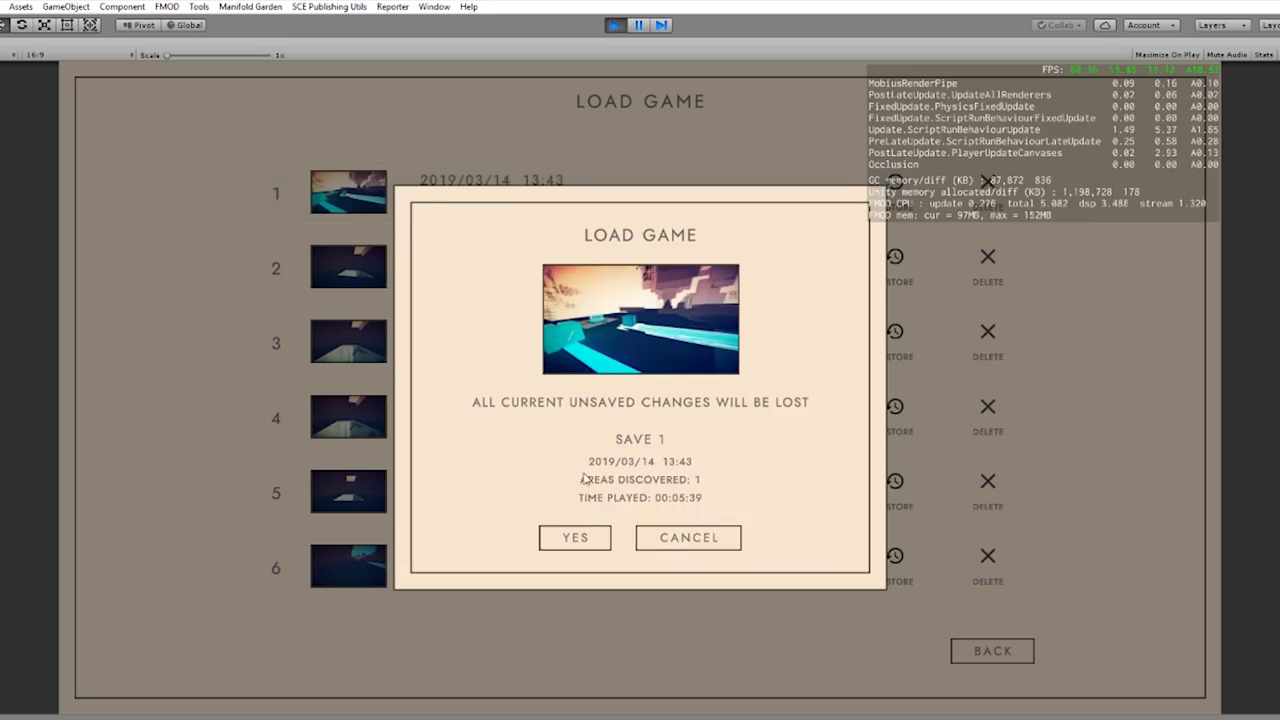
pyautogui.click(601, 536)
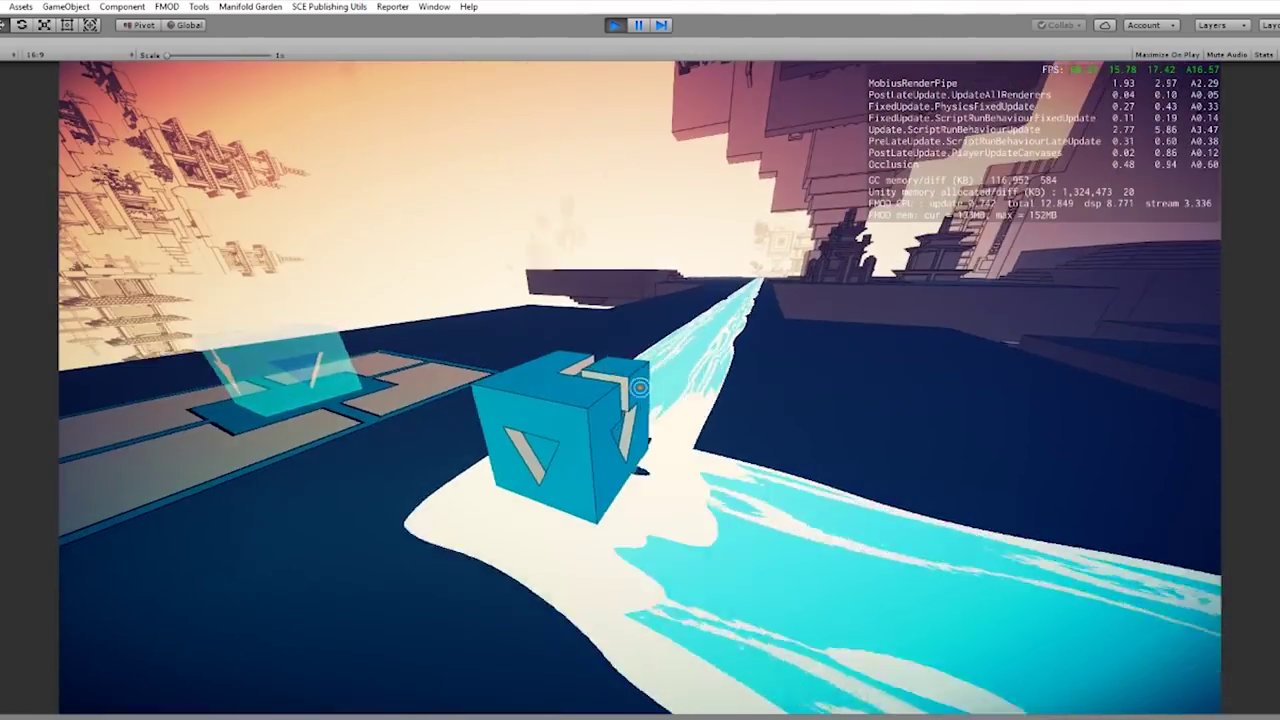
# Restore the Game view to its normal size and inspect the first NormalGravityCube's Sphere and Box Colliders with the Scene view showing
pyautogui.press('Escape')
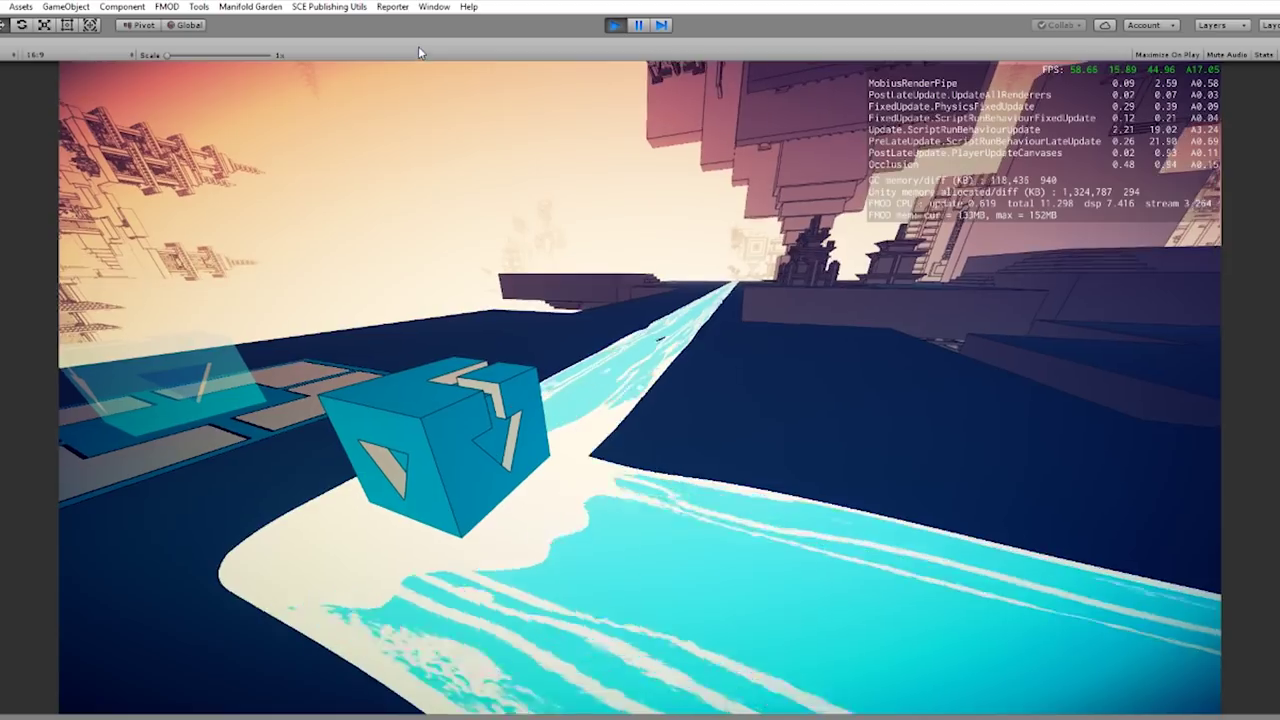
pyautogui.rightClick(421, 43)
pyautogui.click(435, 87)
pyautogui.click(192, 43)
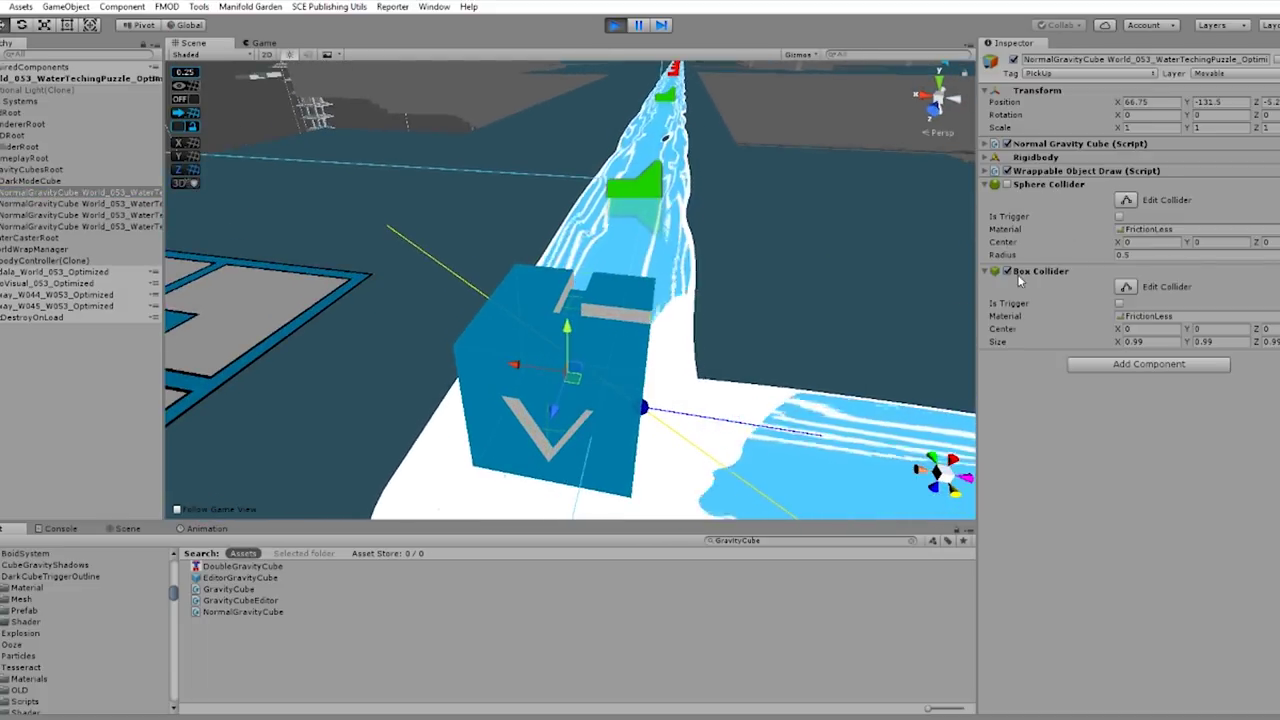
# Look around the cube and stream in the Scene view, and move the player around them in the Game view
pyautogui.moveTo(780, 308); pyautogui.dragTo(735, 211, button='right')
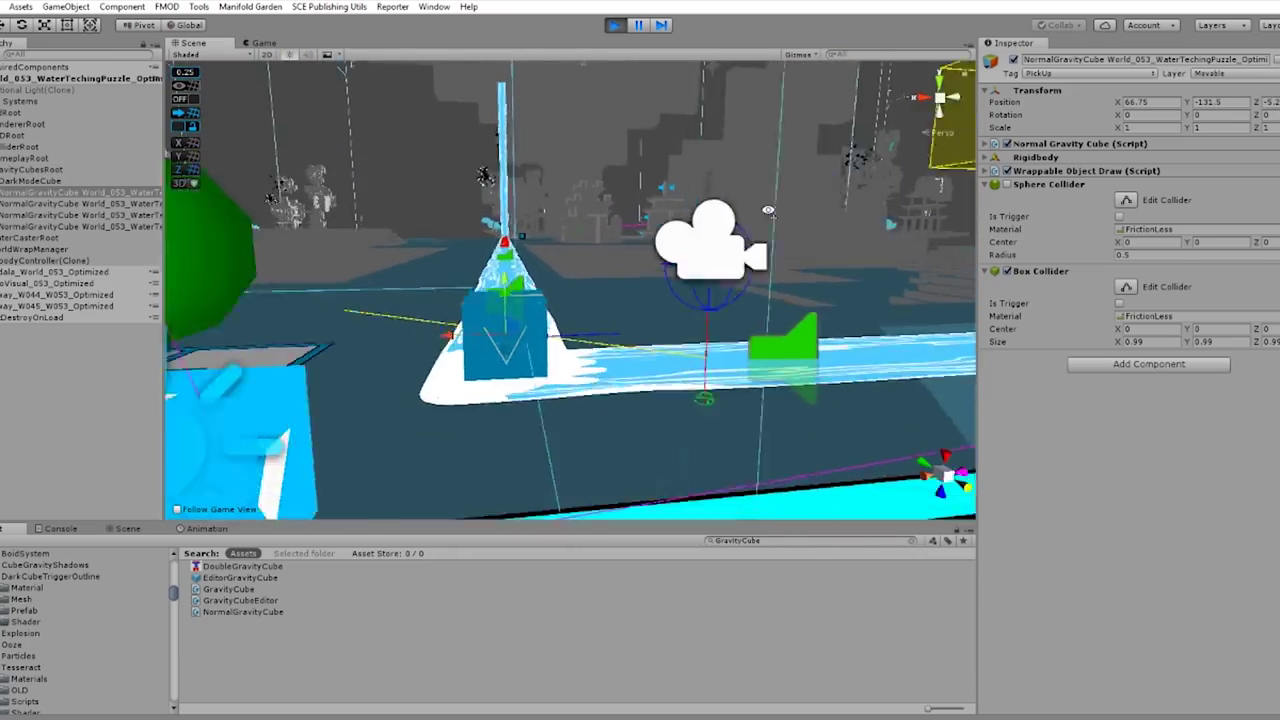
pyautogui.click(283, 45)
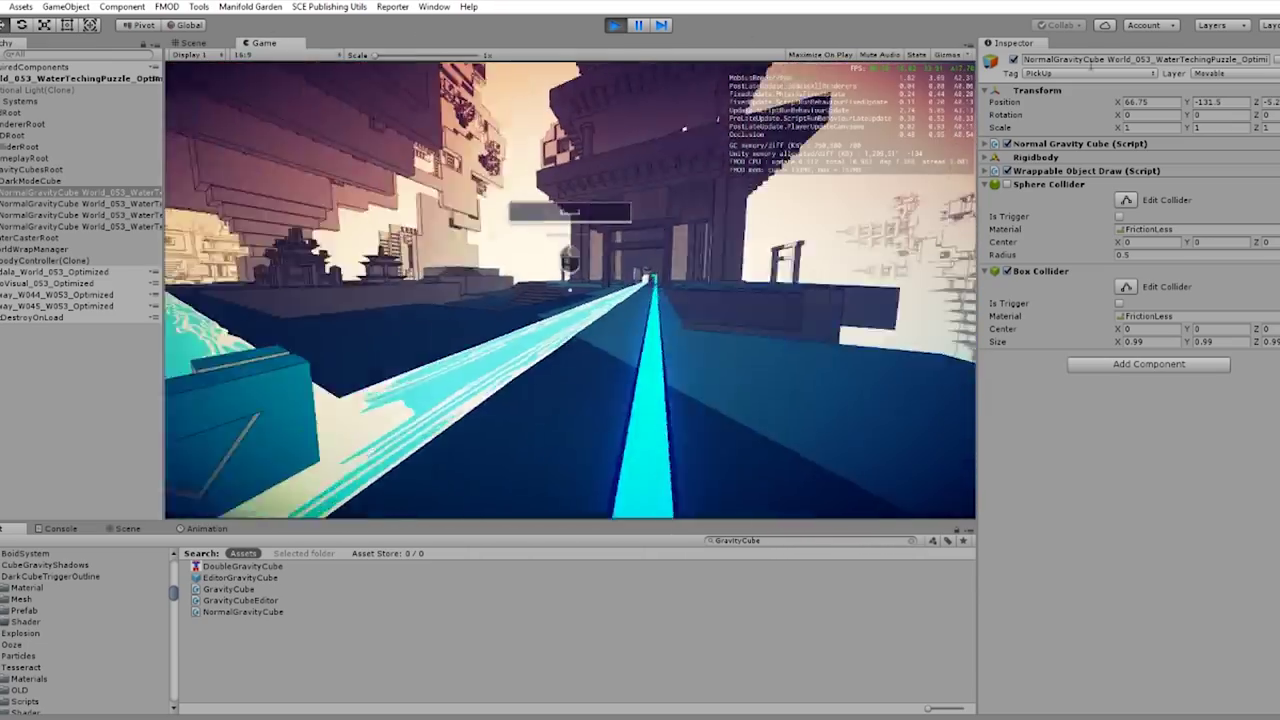
pyautogui.press('w')
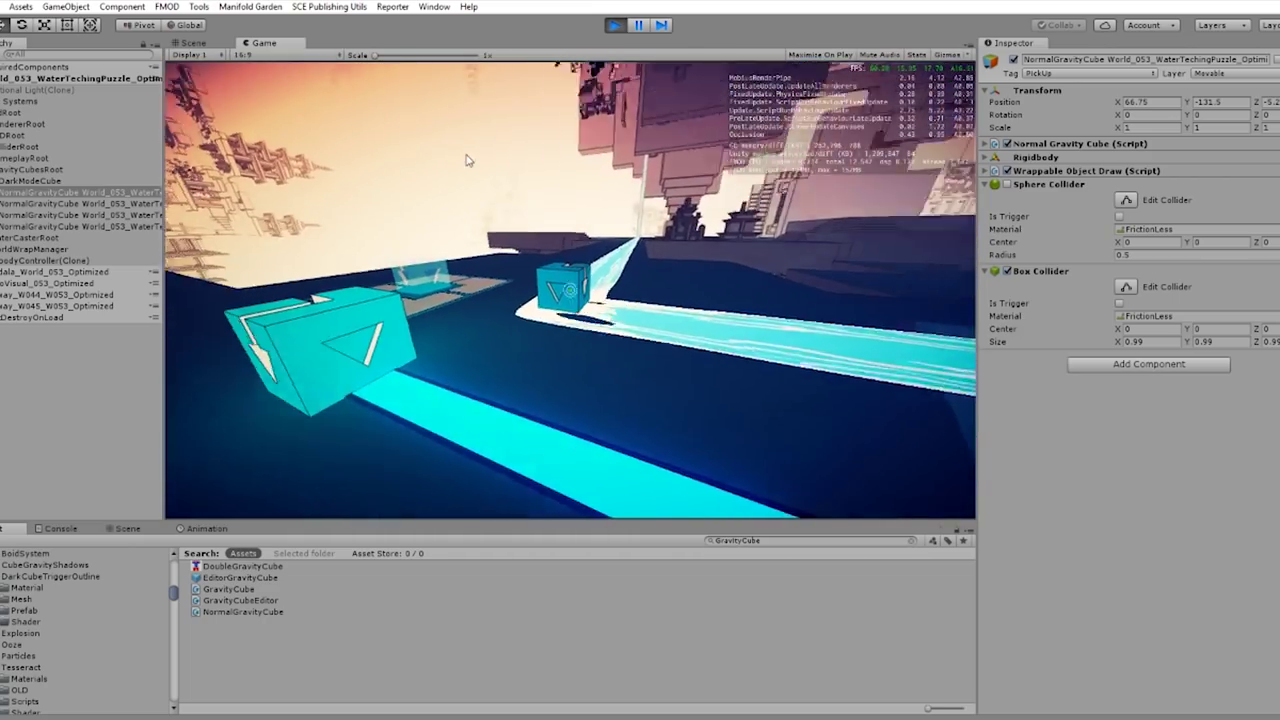